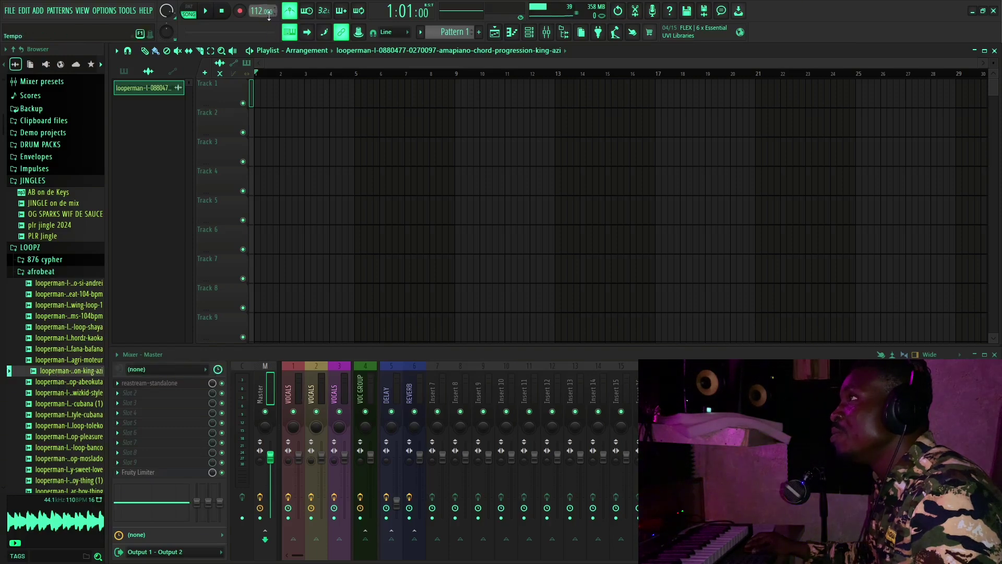
- Place the amapiano chord progression loop at the start of Track 1 and play it back with the metronome off
drag(65, 371, 256, 105)
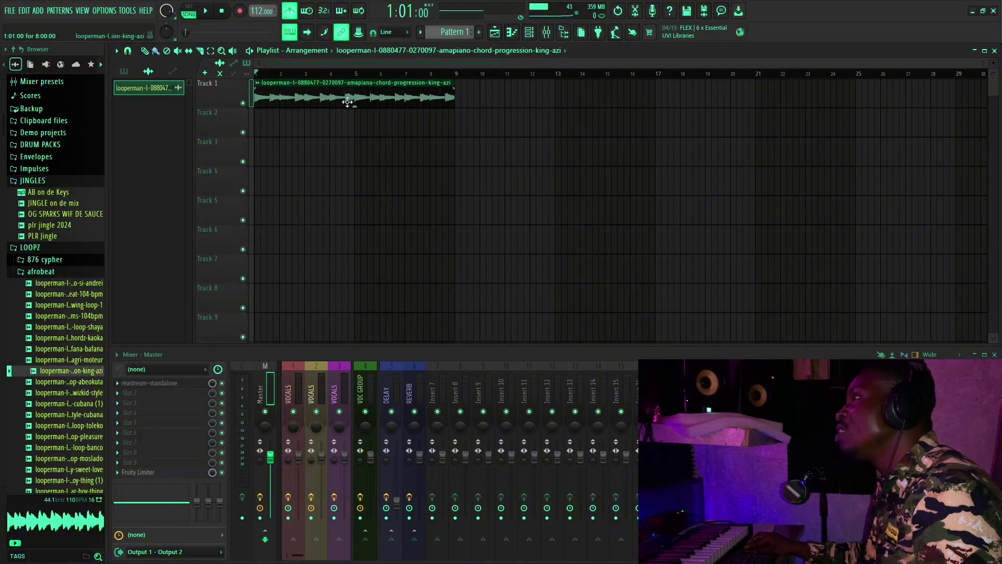
key(space)
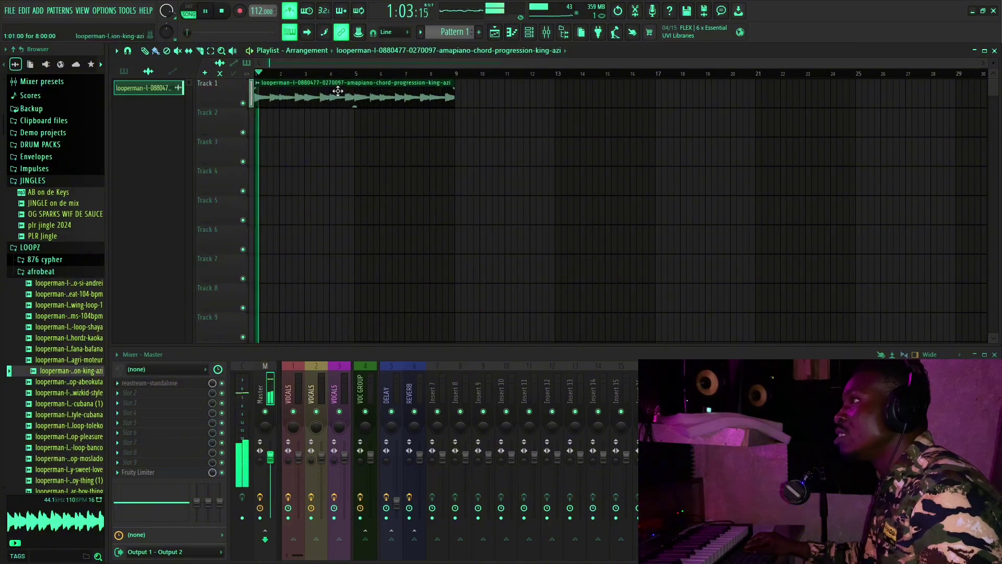
click(291, 13)
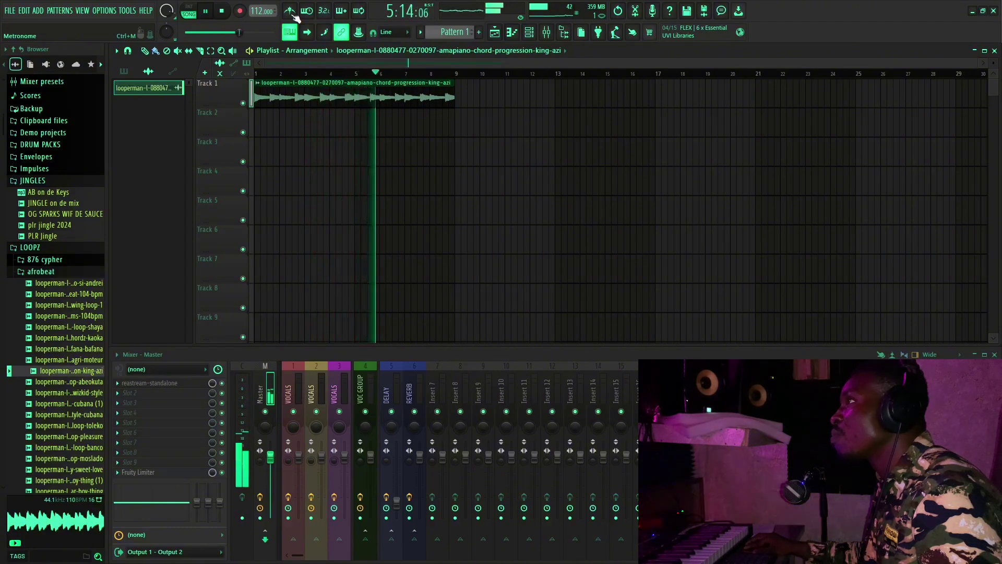
key(space)
click(291, 13)
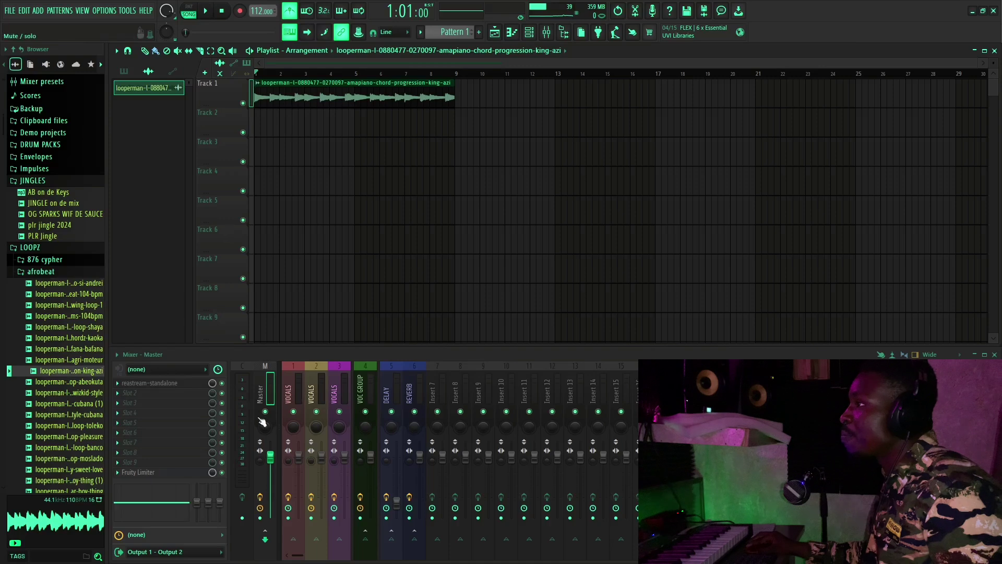
- Examine the Pitcher, Auto-Tune Pro and Waves Tune Real-Time plugins on the three VOCALS mixer tracks
click(290, 367)
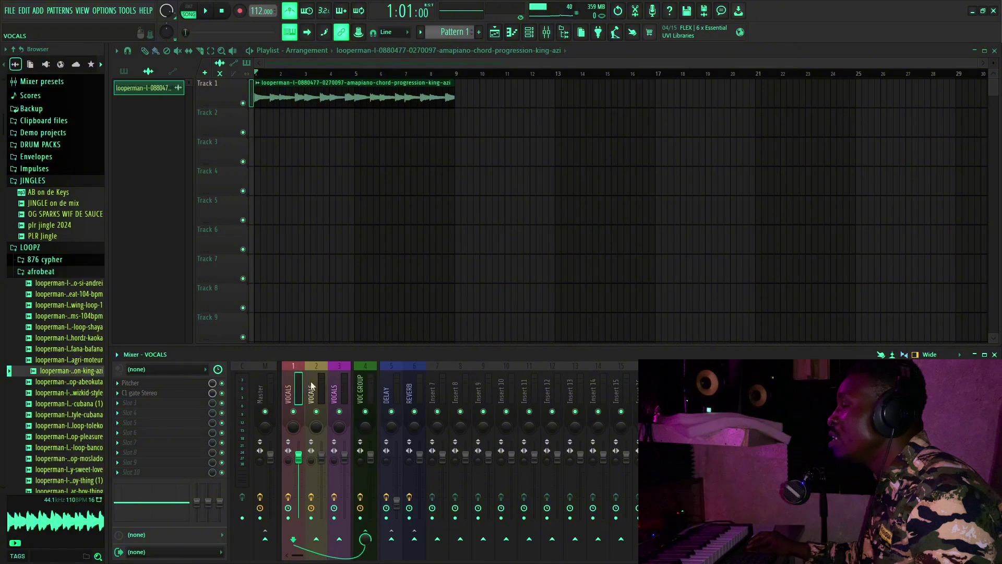
click(149, 386)
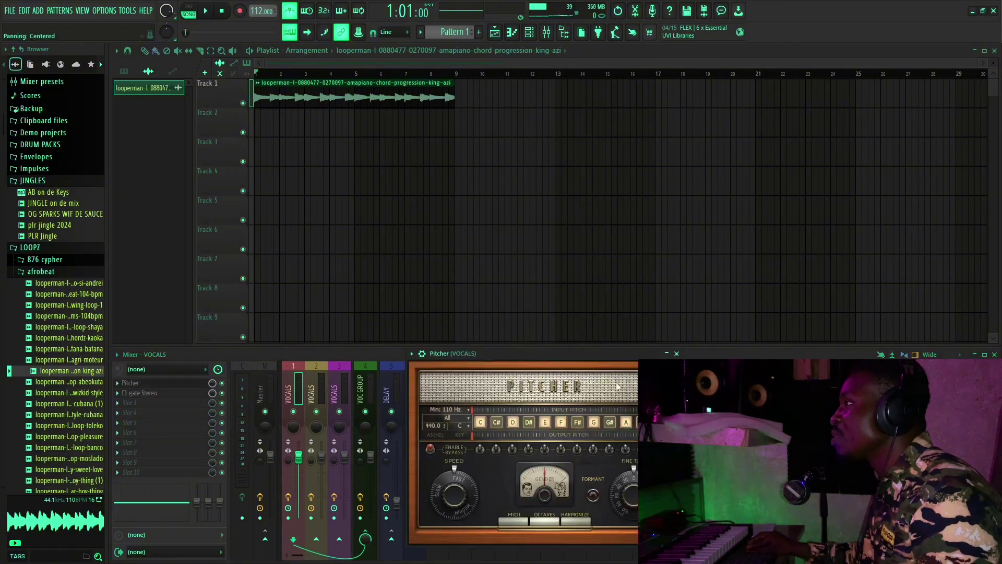
click(677, 354)
click(317, 367)
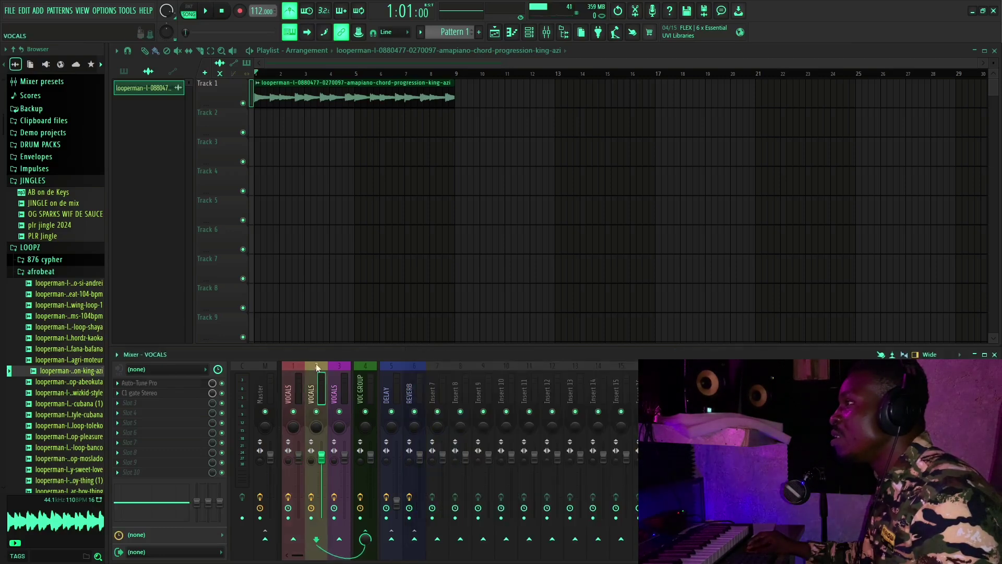
click(168, 383)
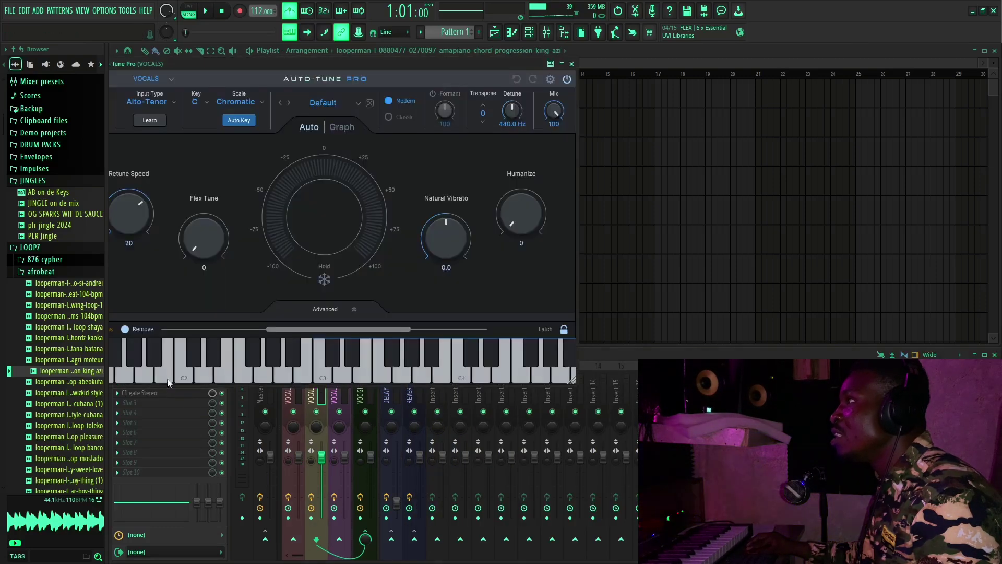
click(573, 63)
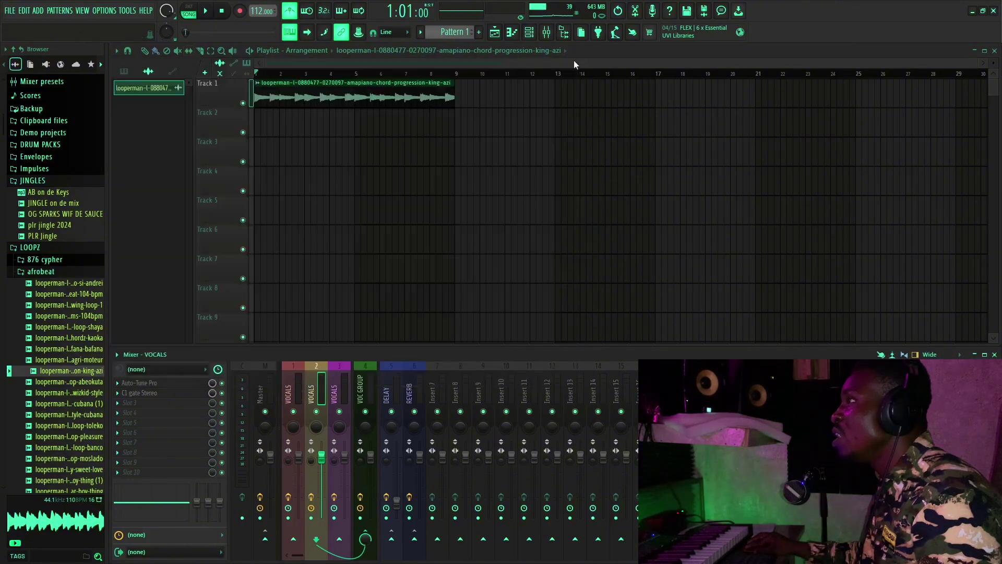
click(342, 365)
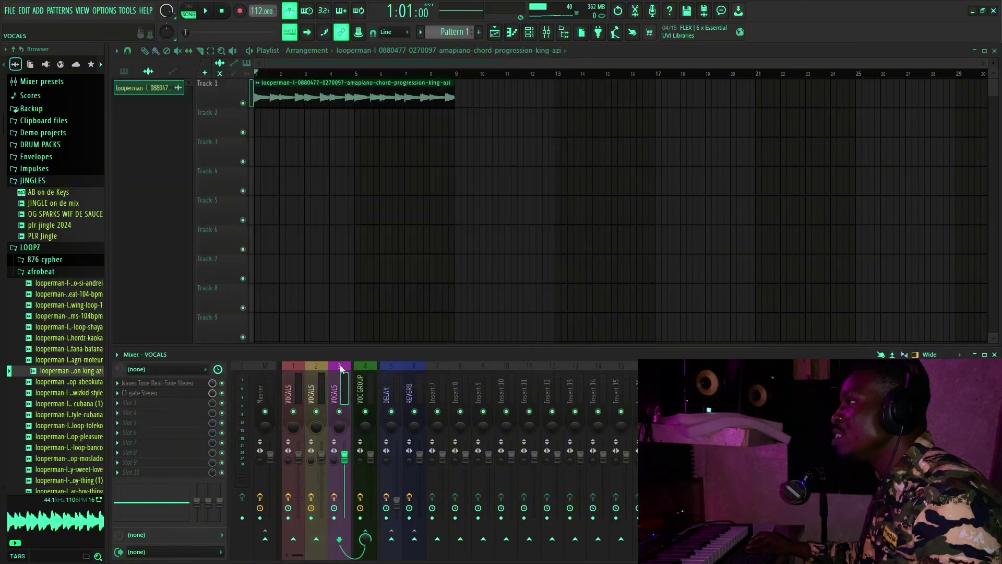
click(149, 384)
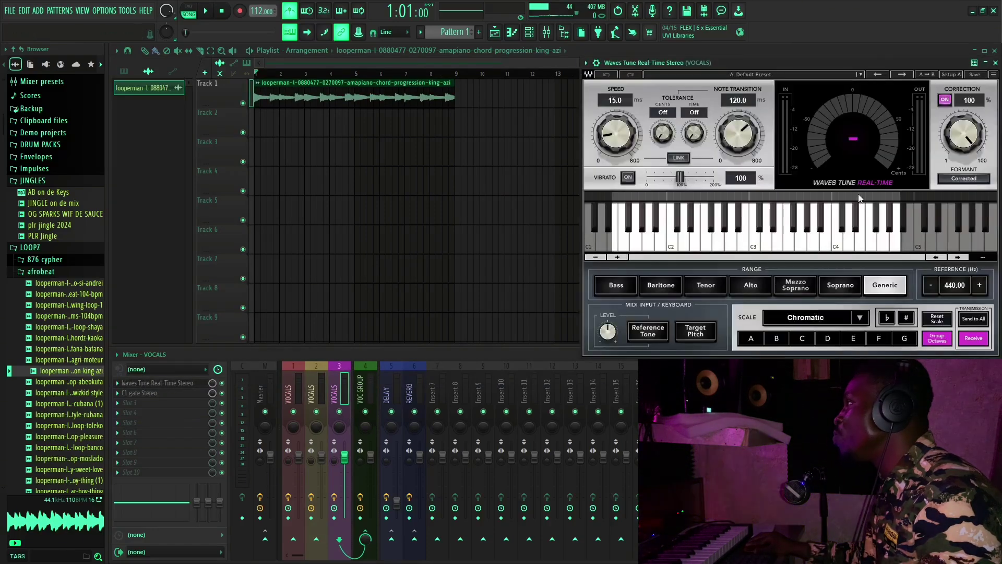
click(996, 63)
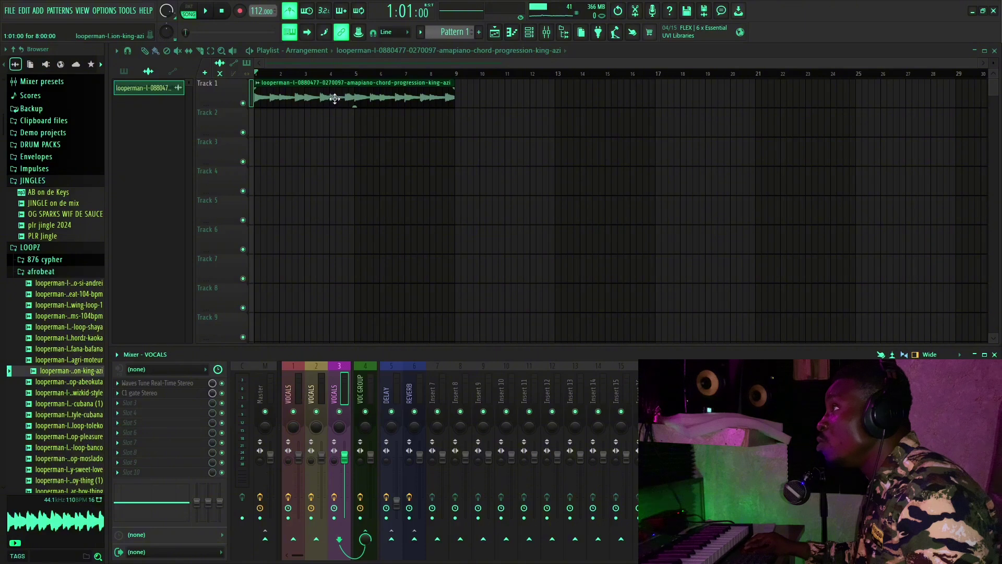
- Make Track 1 an audio track routed to mixer Insert 10
right_click(244, 94)
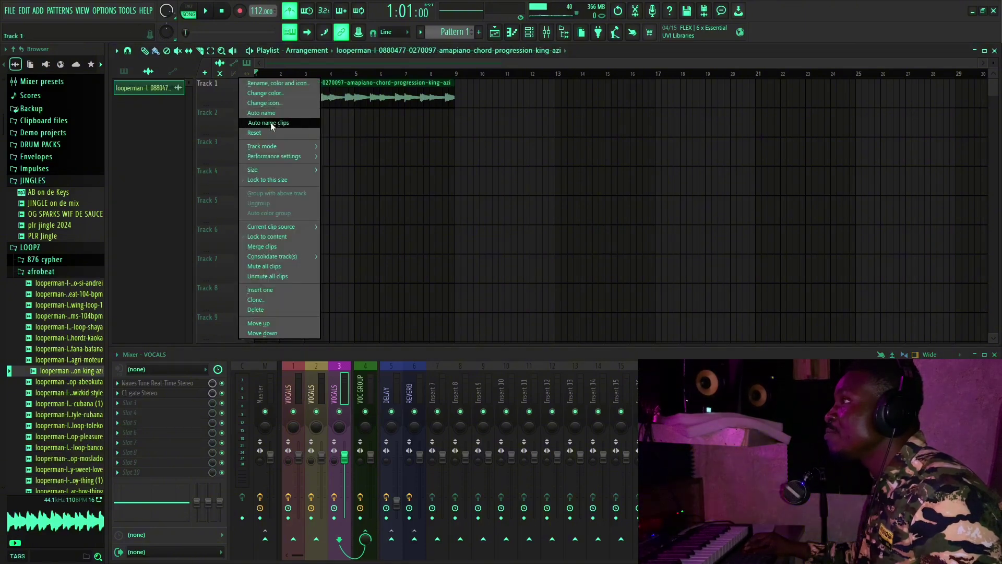
mouse_move(272, 150)
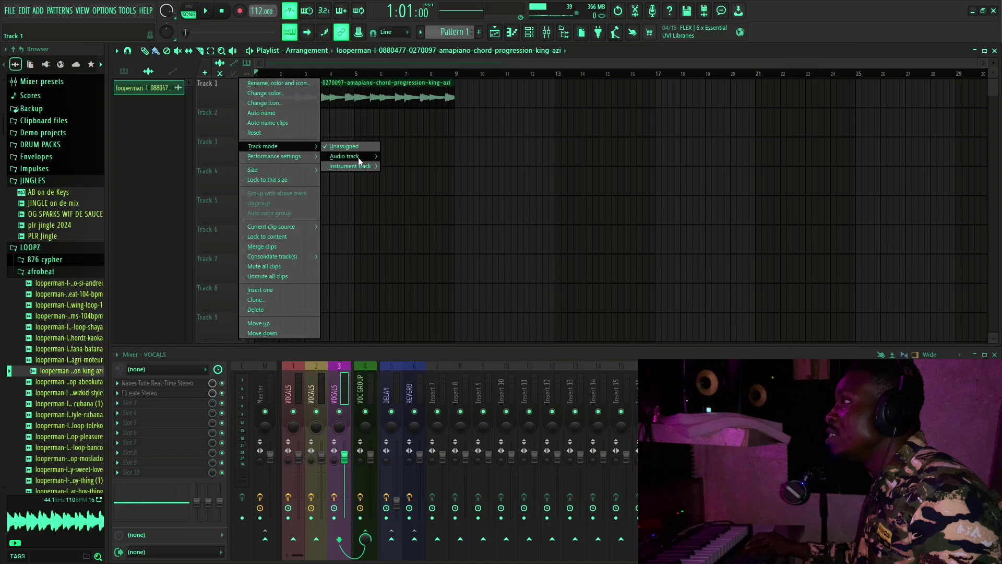
mouse_move(359, 159)
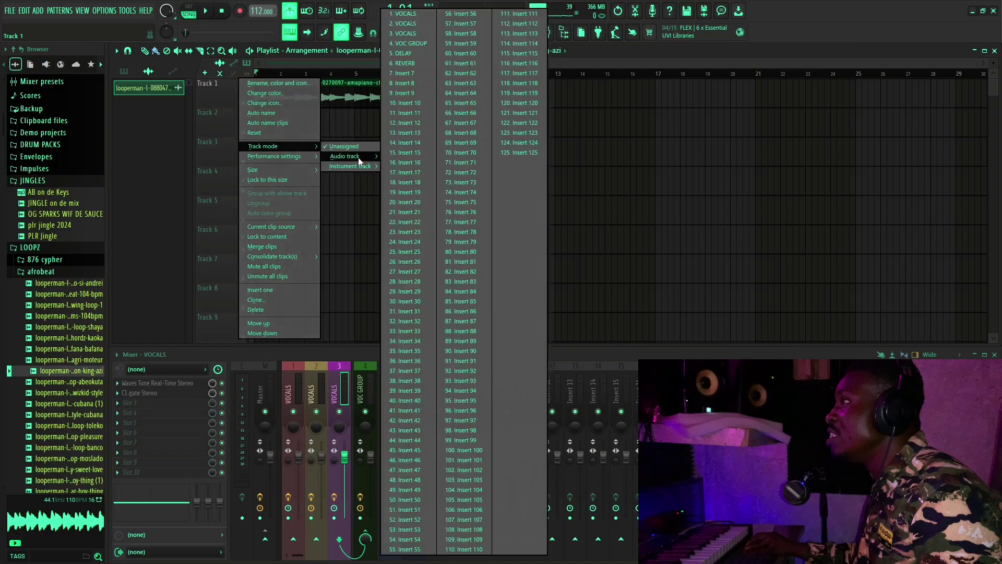
click(408, 103)
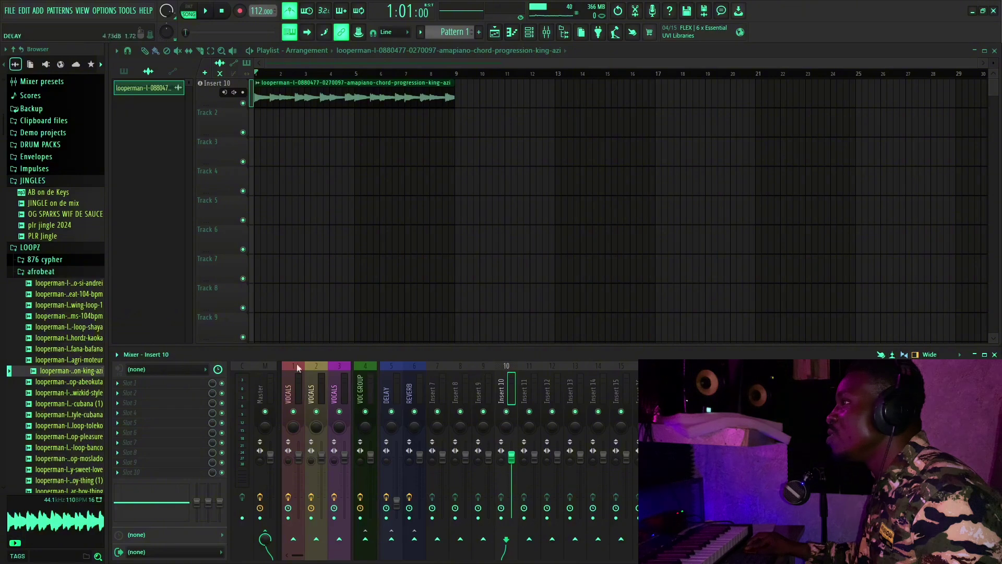
- Find Auto-Key in the full effect plugin list and load it into the first effect slot of Insert 10
click(155, 379)
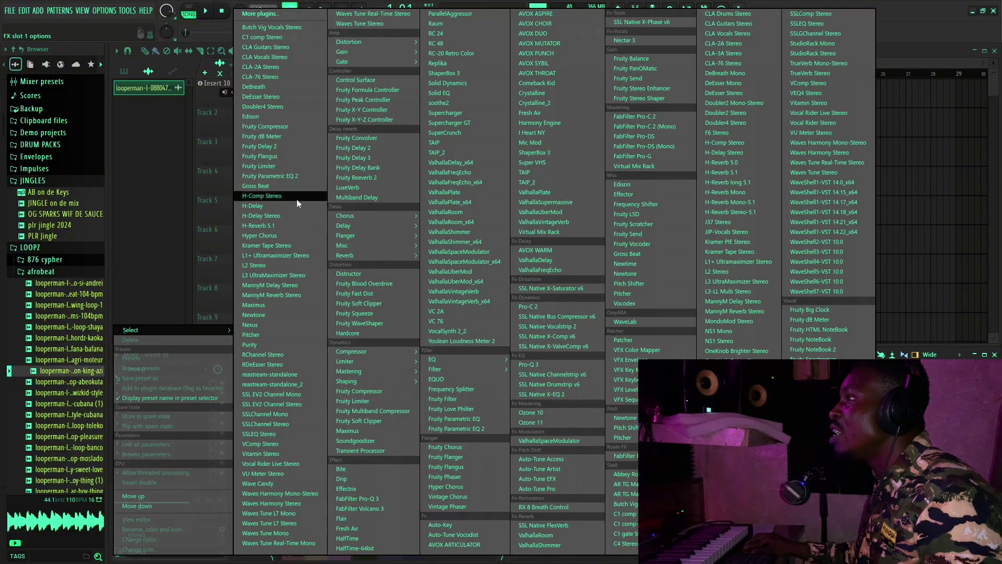
click(293, 16)
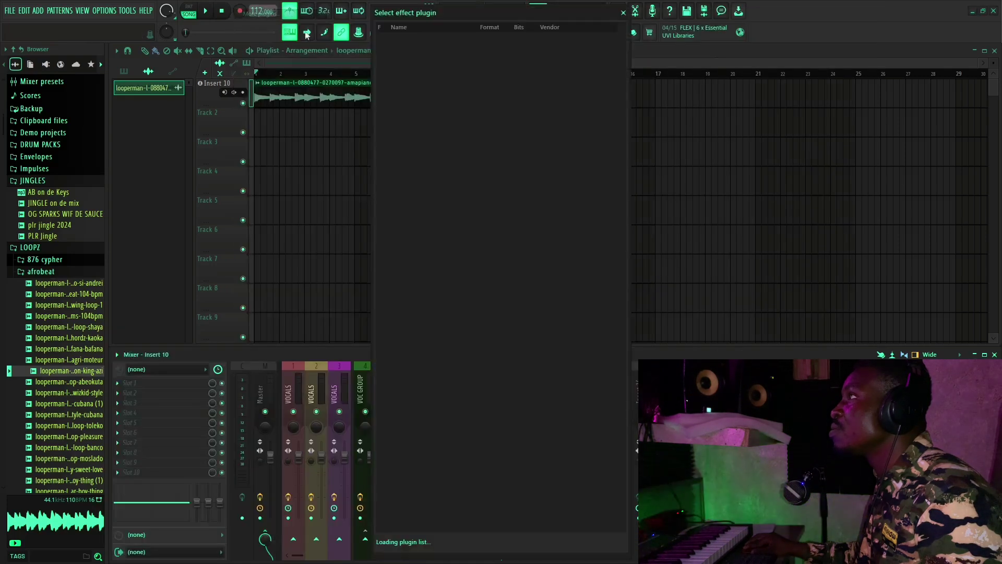
text(A)
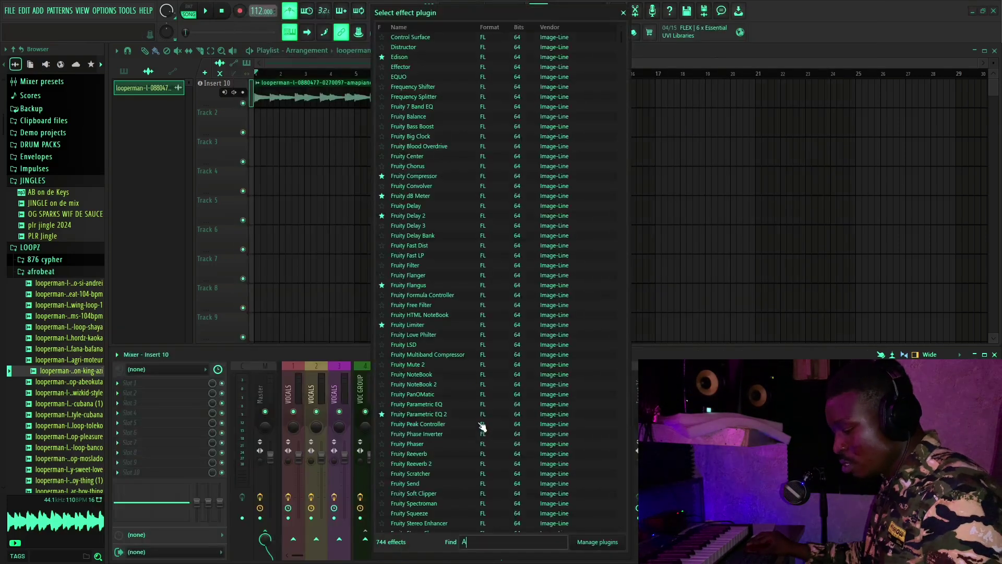
text(UTO)
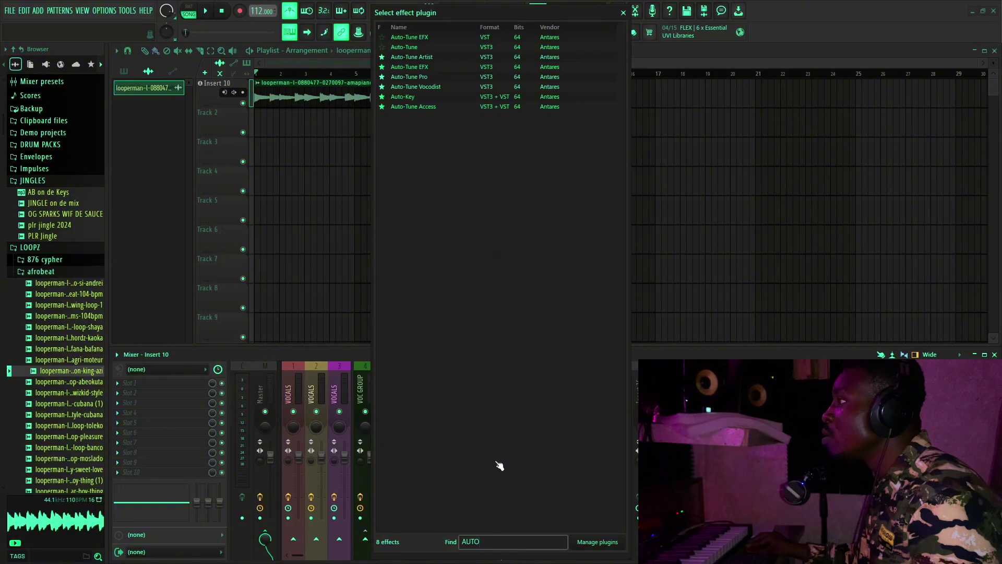
double_click(414, 98)
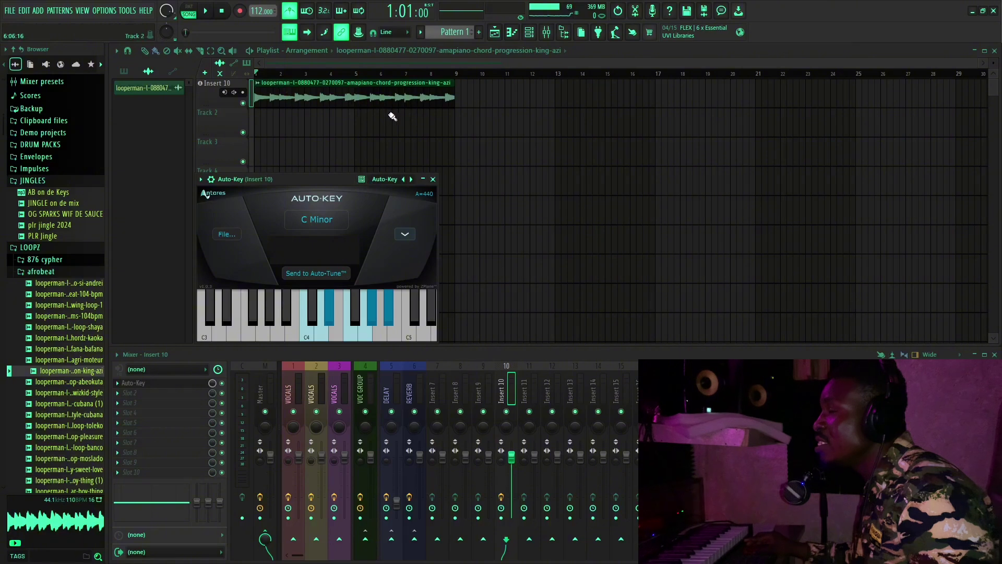
- Play the loop with the metronome off and let Auto-Key detect its key, closing the plugin and stopping playback when done
key(space)
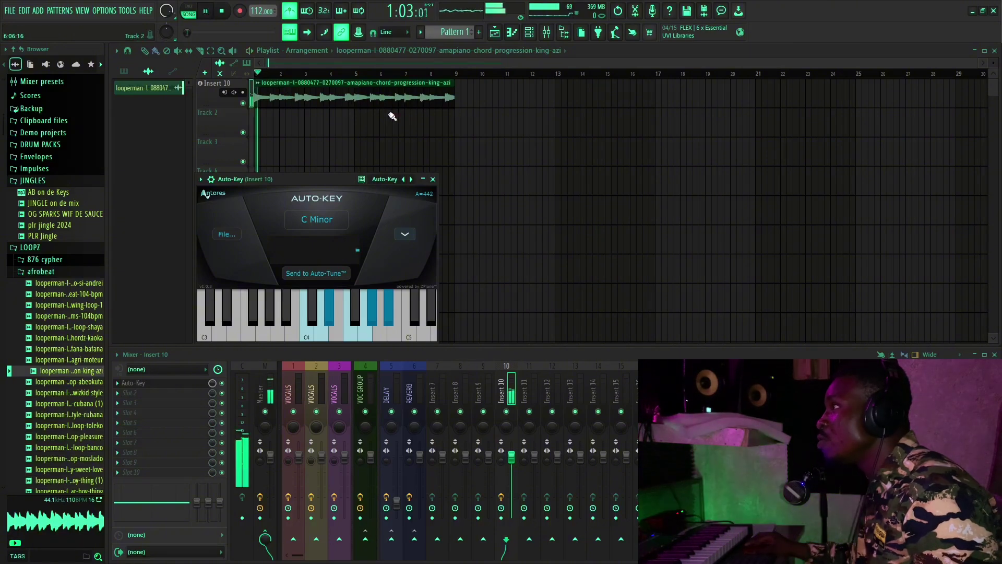
click(319, 221)
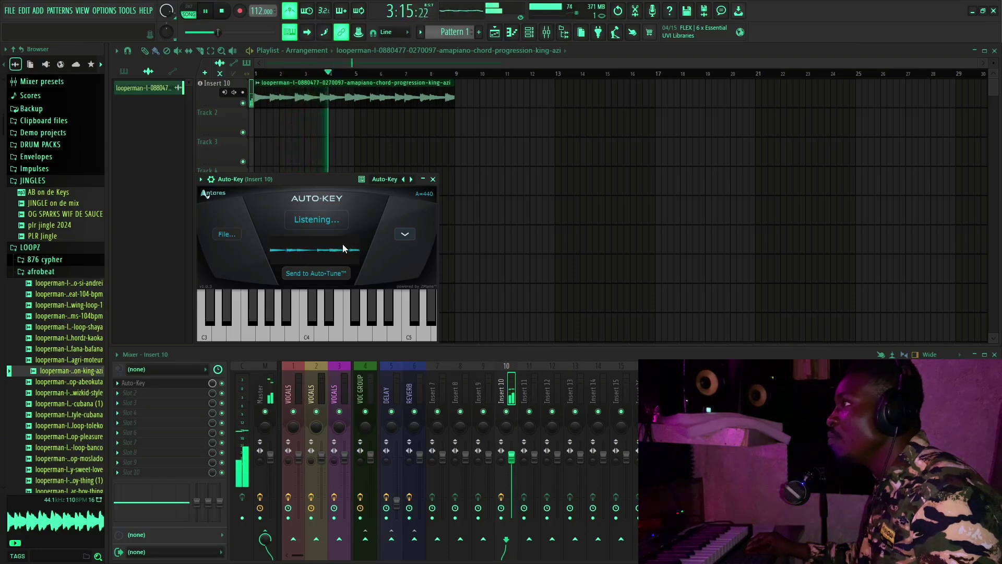
click(289, 11)
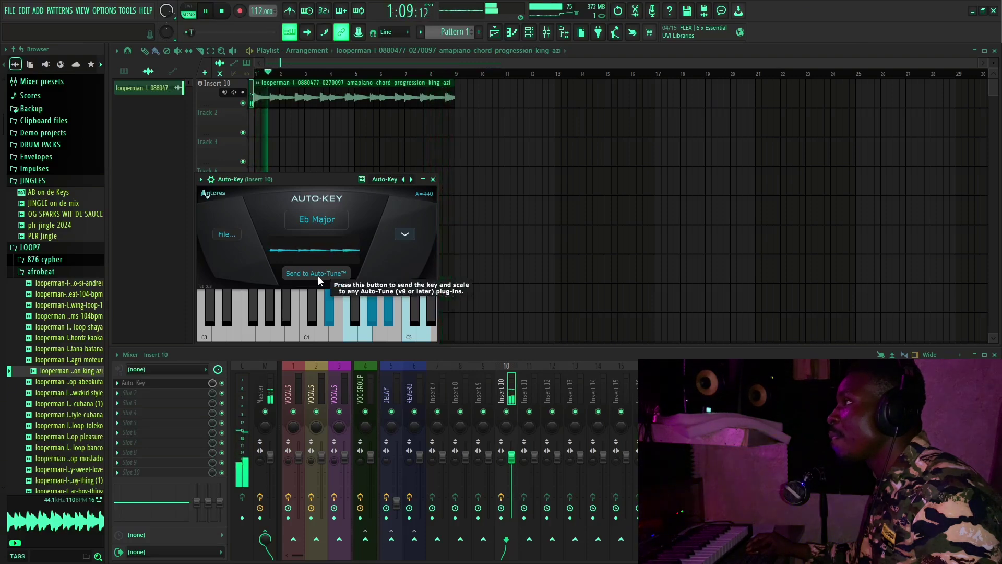
click(433, 179)
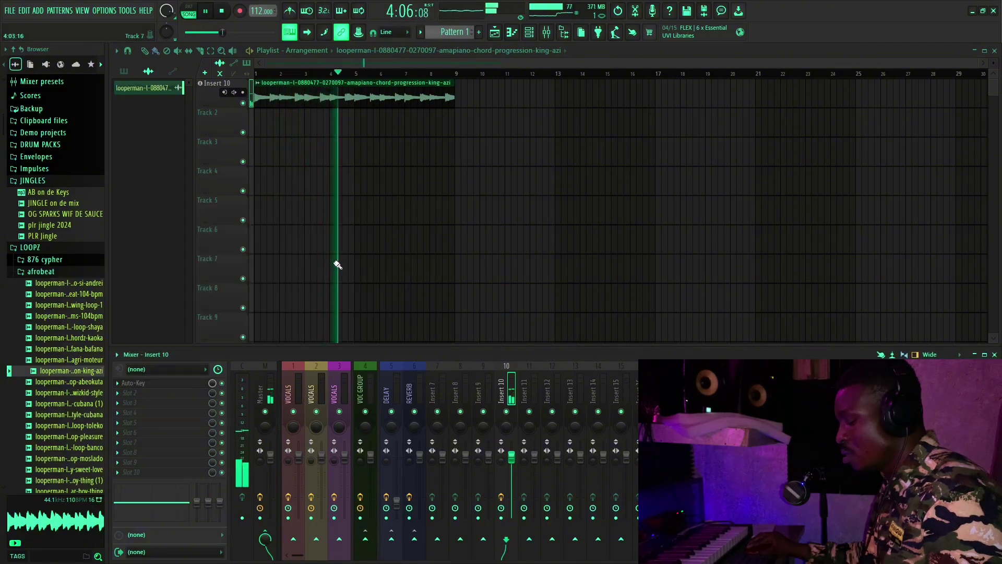
key(space)
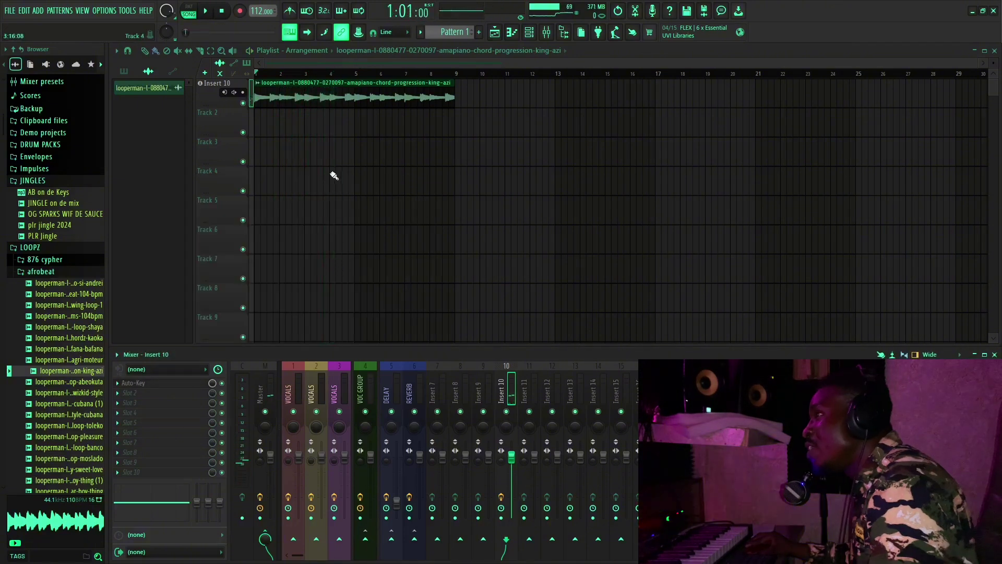
- Set the Pitcher plugin on the first VOCALS mixer track to key E with the Major scale
click(291, 365)
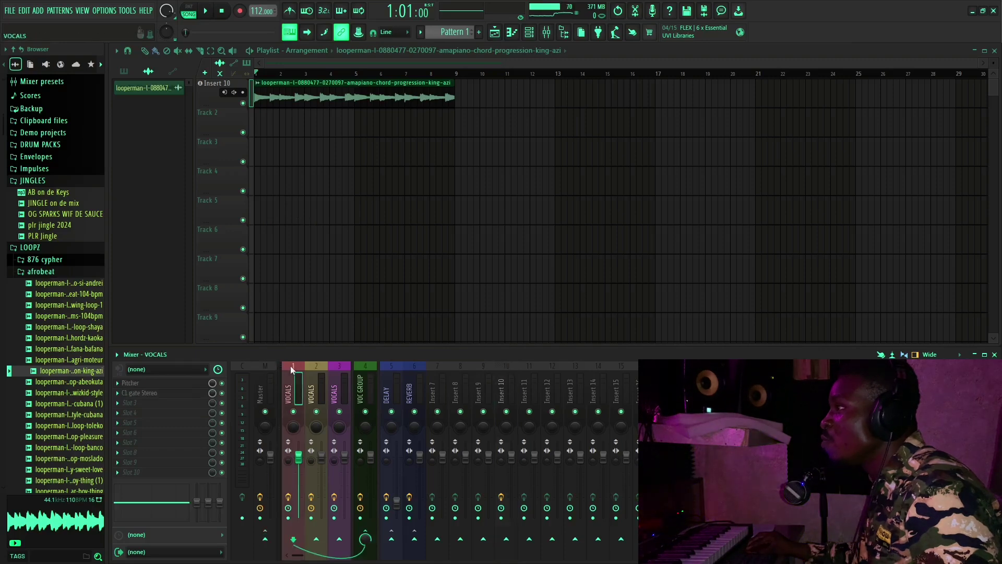
click(157, 384)
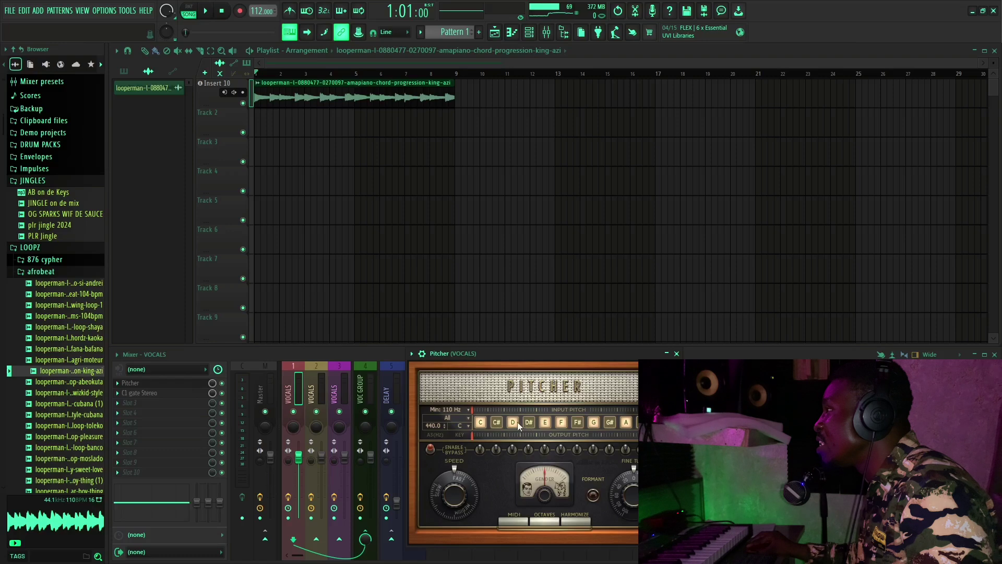
click(466, 425)
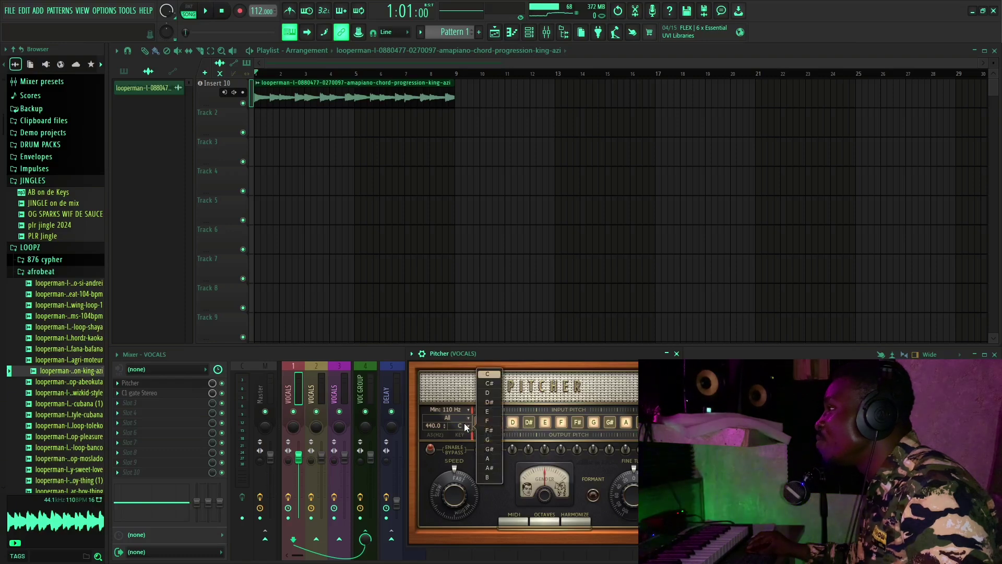
click(495, 412)
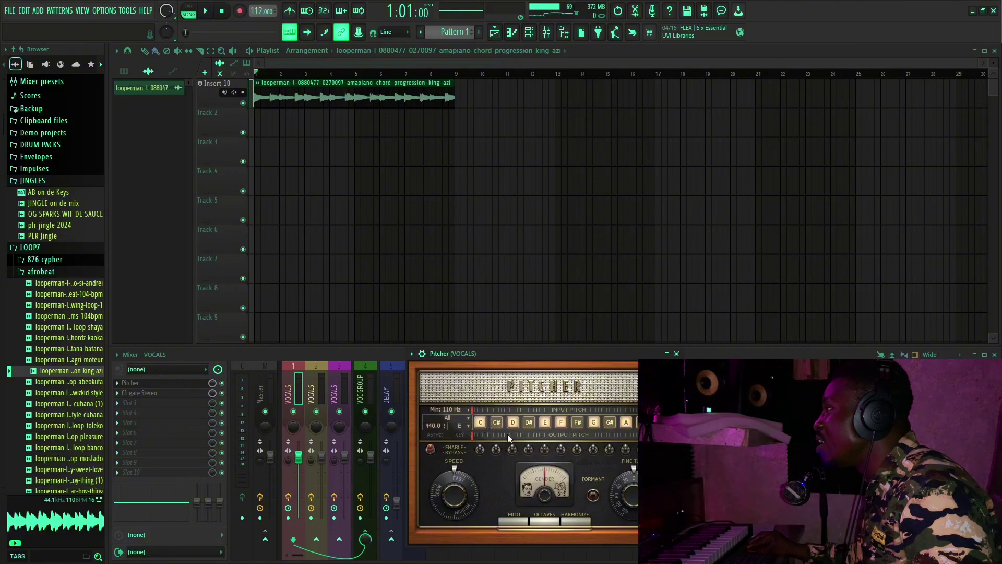
click(452, 418)
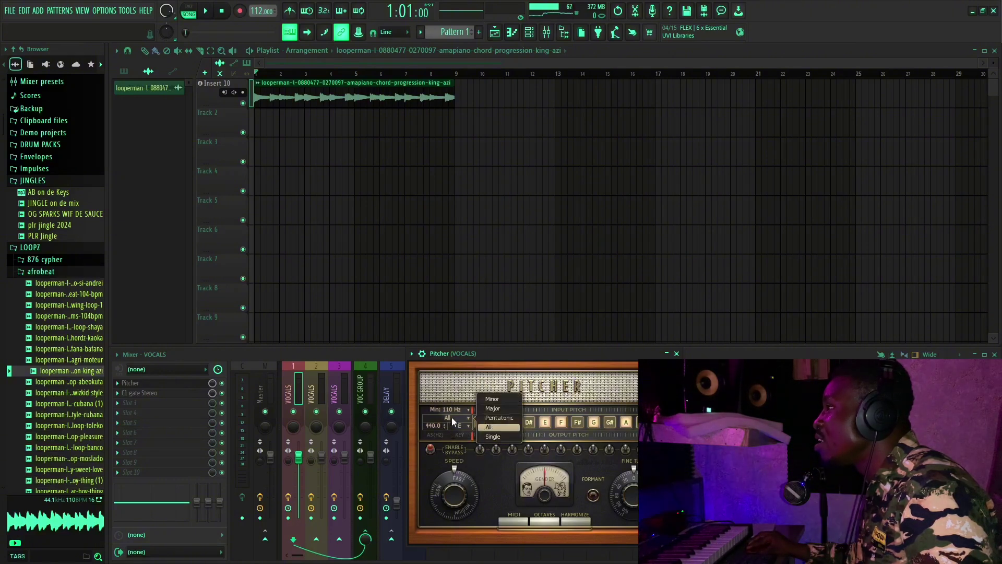
click(495, 410)
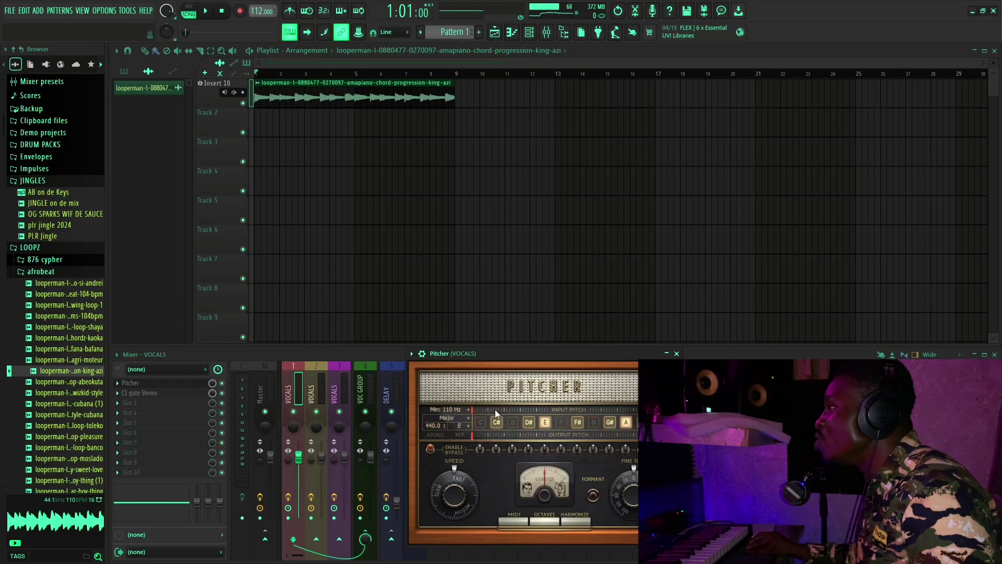
click(465, 425)
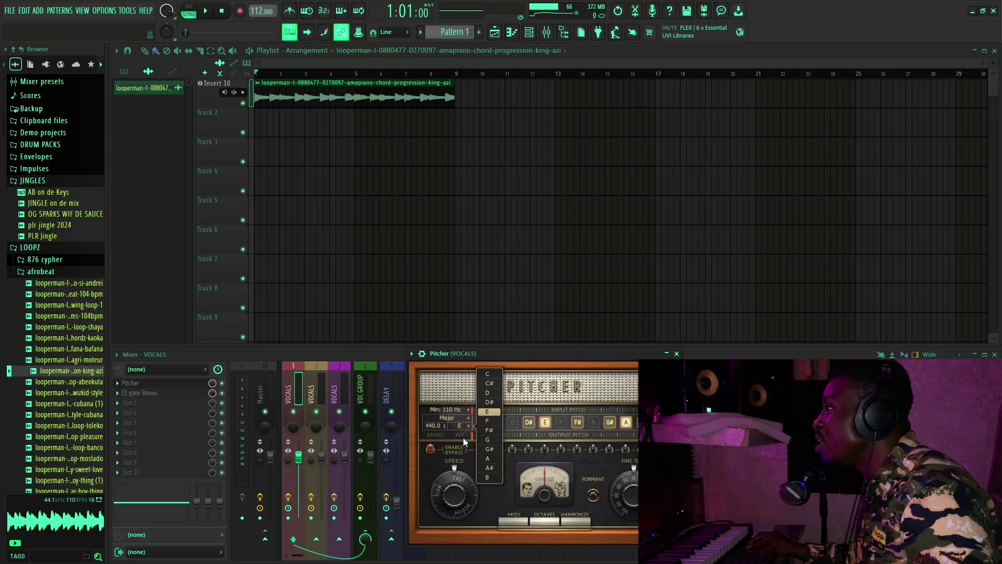
click(496, 494)
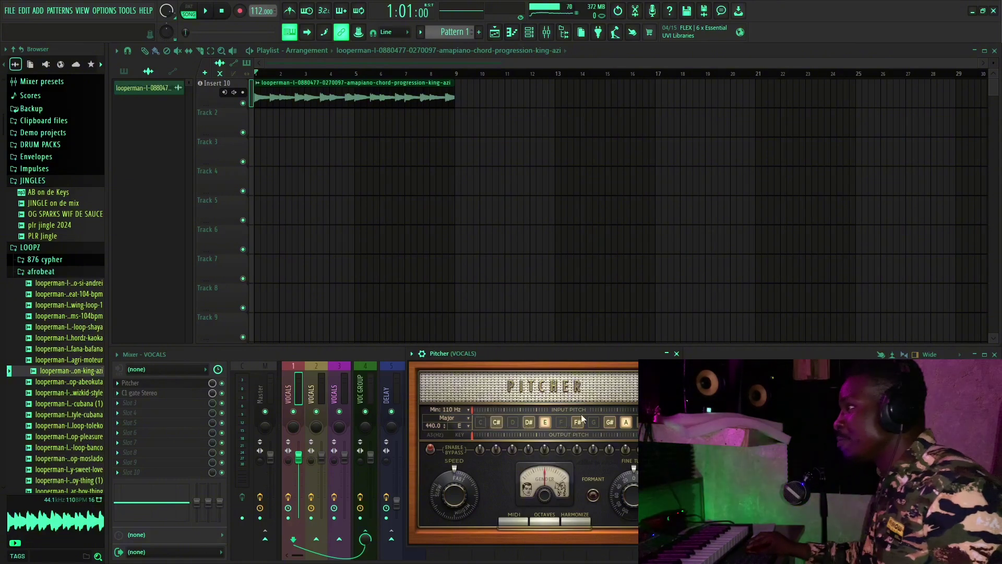
- Set the first VOCALS track's audio input to mono Input 1 and rehearse the vocal over the loop, stopping playback when done
click(166, 371)
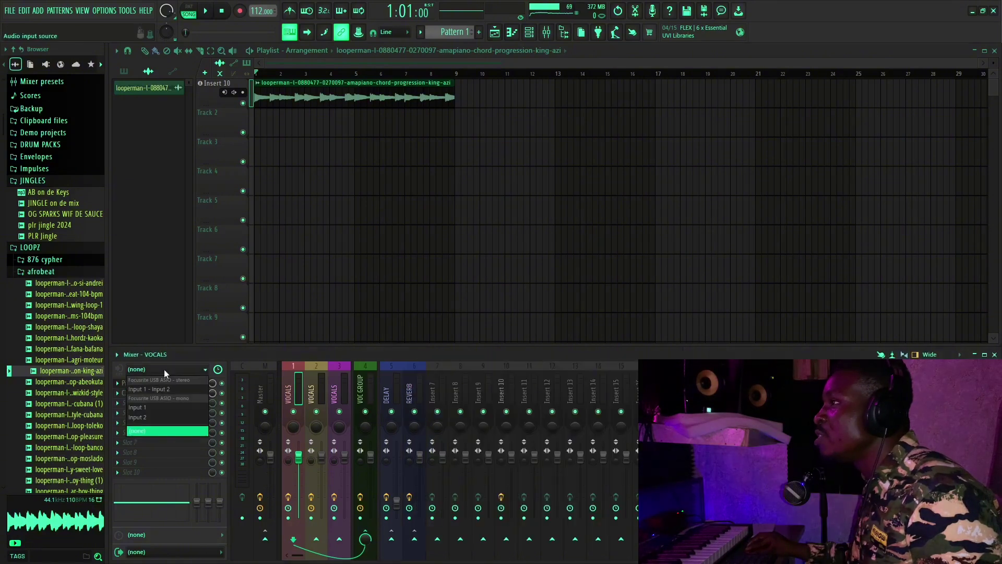
click(159, 408)
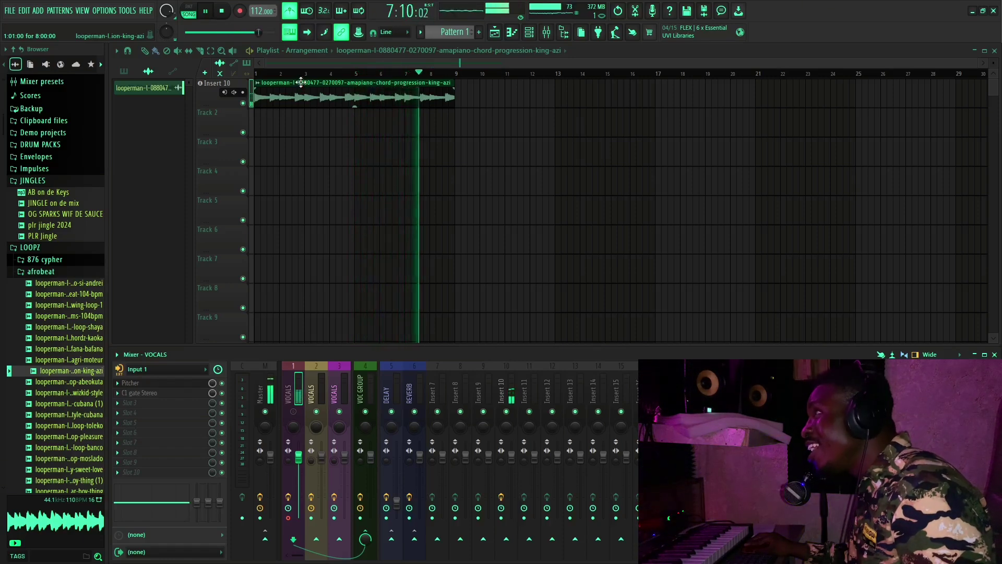
key(space)
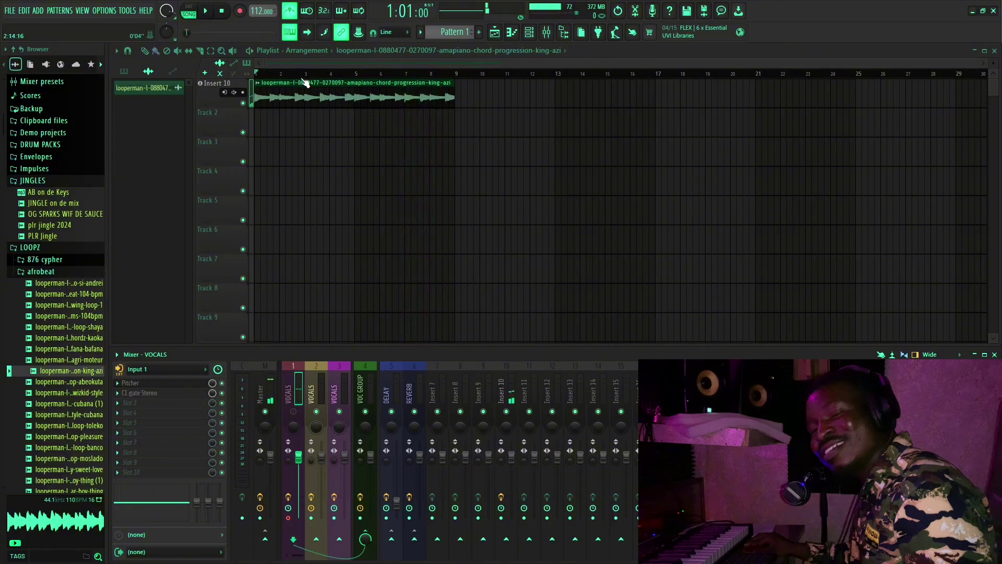
- Record a vocal take over the loop into the playlist as an audio clip, stop, and briefly check playback
click(240, 11)
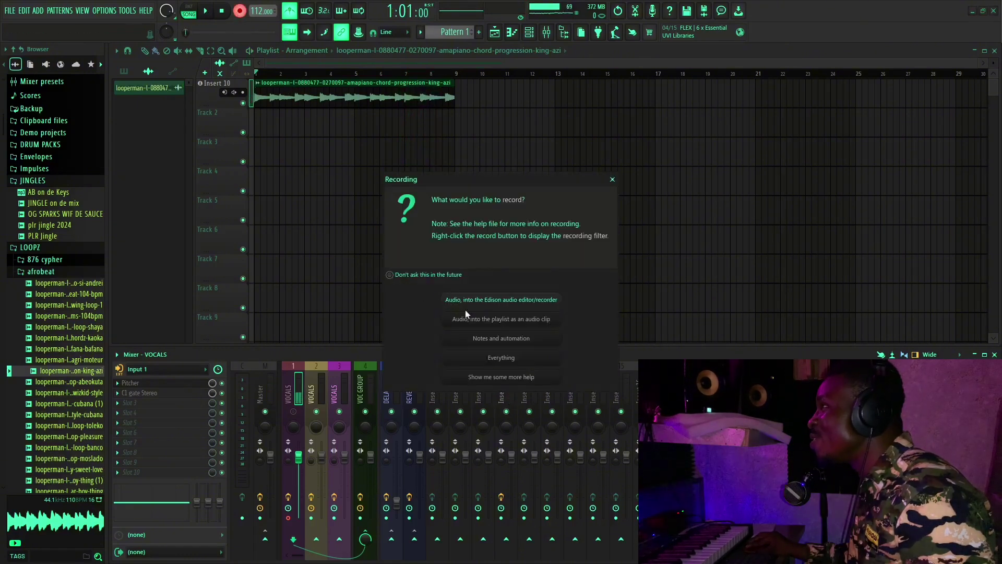
click(501, 320)
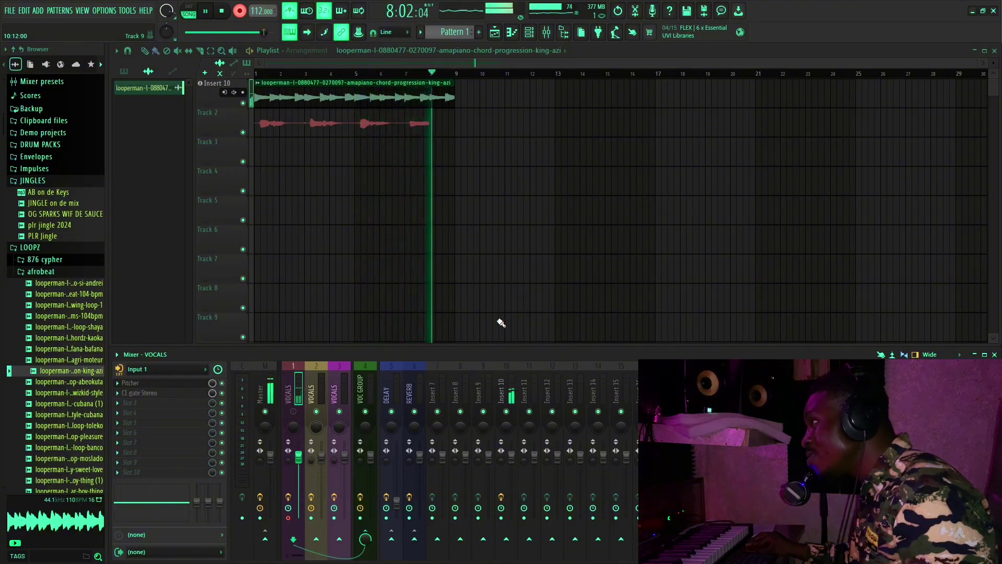
key(space)
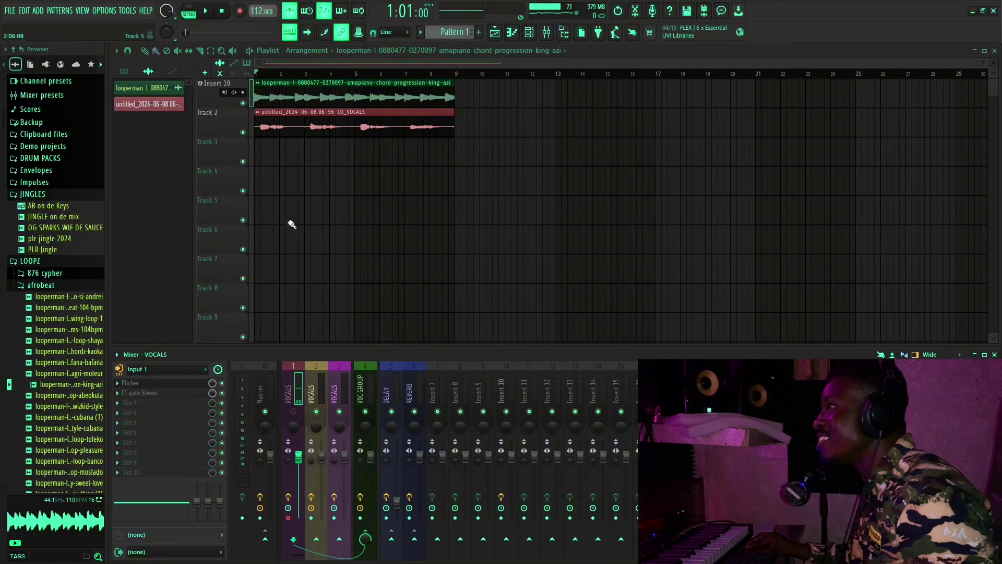
key(space)
key(space)
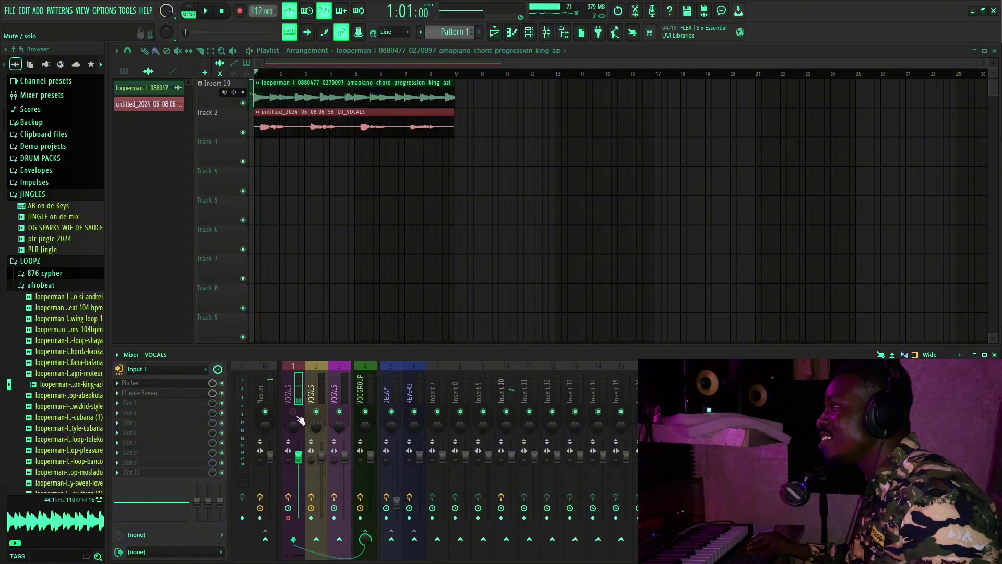
- Set the first VOCALS track's audio input to none and play the recorded take with its Pitcher plugin open
click(150, 372)
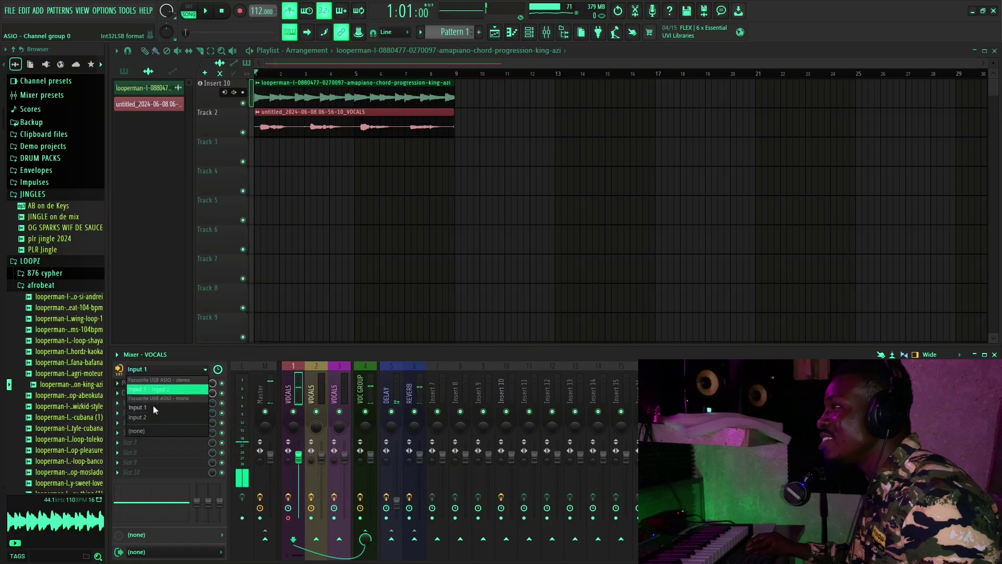
click(154, 431)
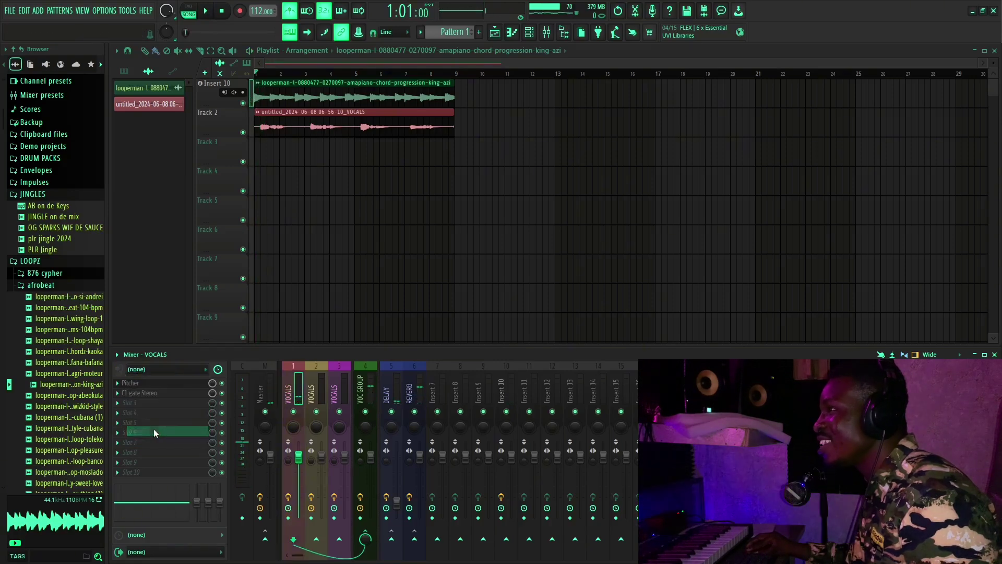
key(space)
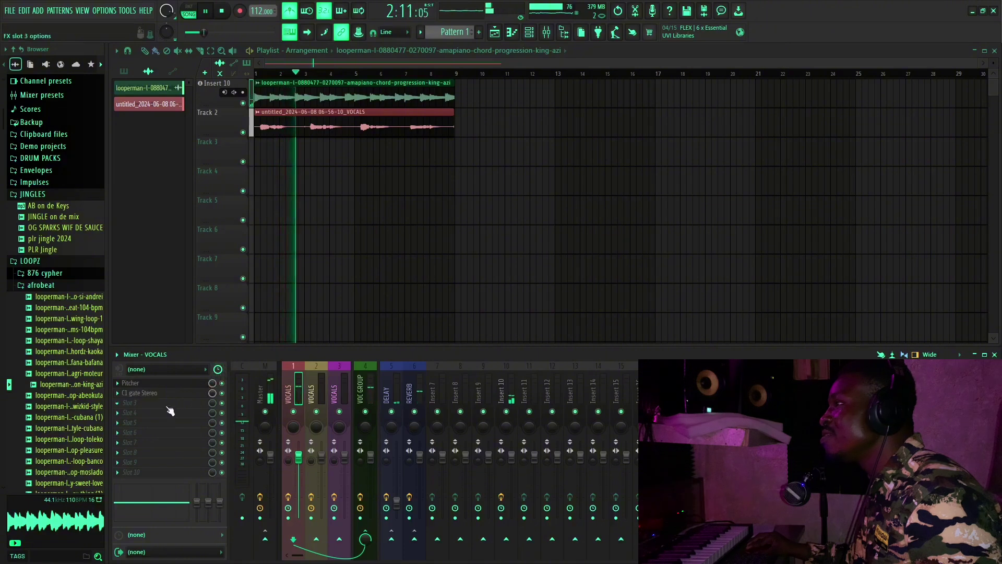
click(150, 384)
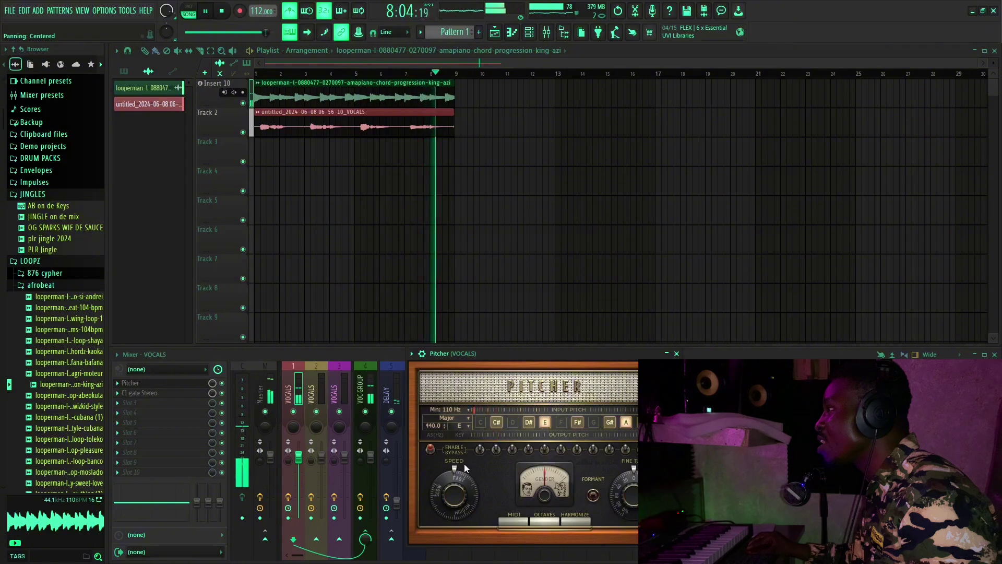
key(space)
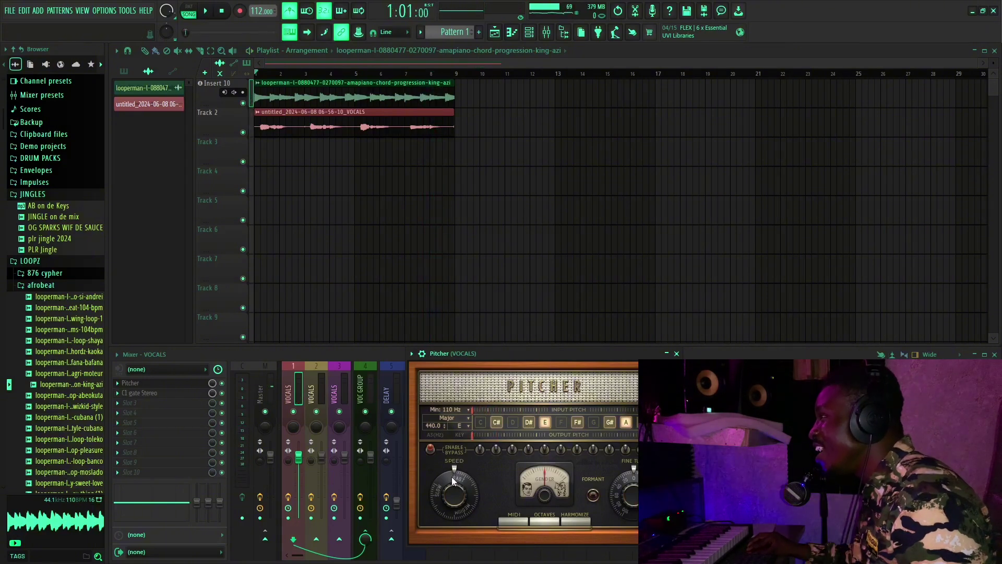
- Turn on Harmonize in Pitcher, set its correction speed to 29 and fine tune to -54 during playback, and close the plugin
mouse_move(452, 475)
mouse_down()
mouse_move(453, 497)
mouse_move(456, 476)
mouse_up()
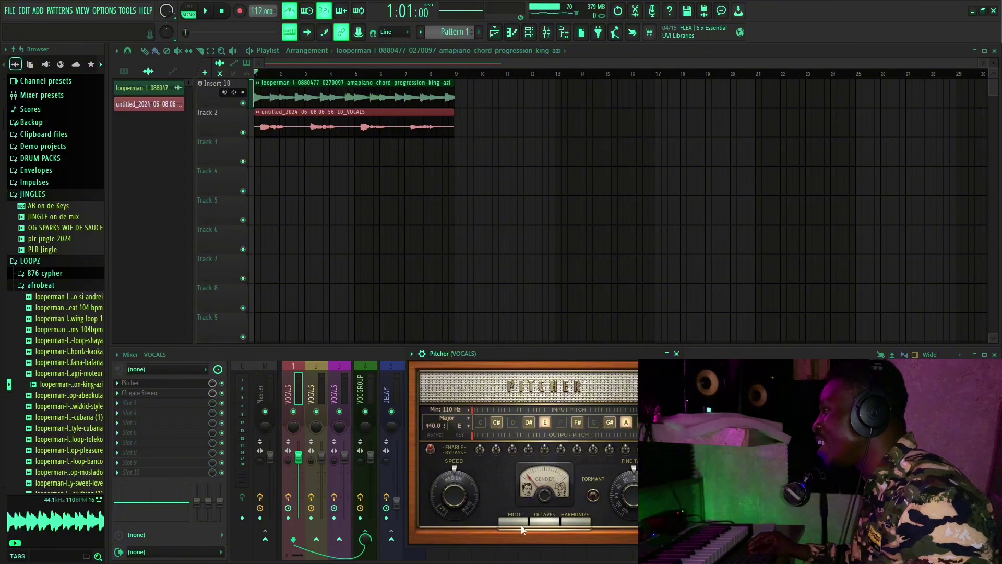
click(577, 525)
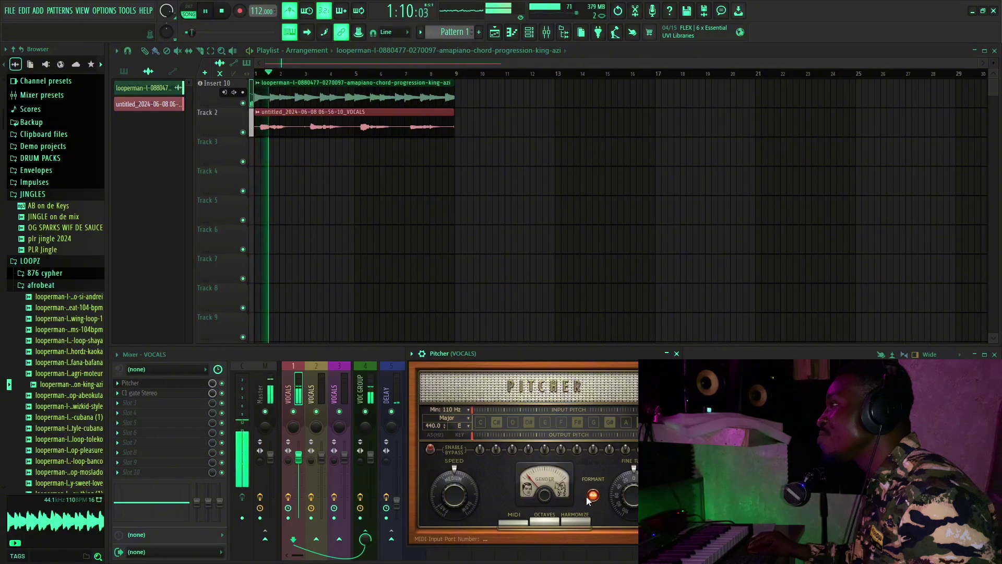
mouse_move(468, 481)
mouse_down()
mouse_move(467, 505)
mouse_move(468, 489)
mouse_up()
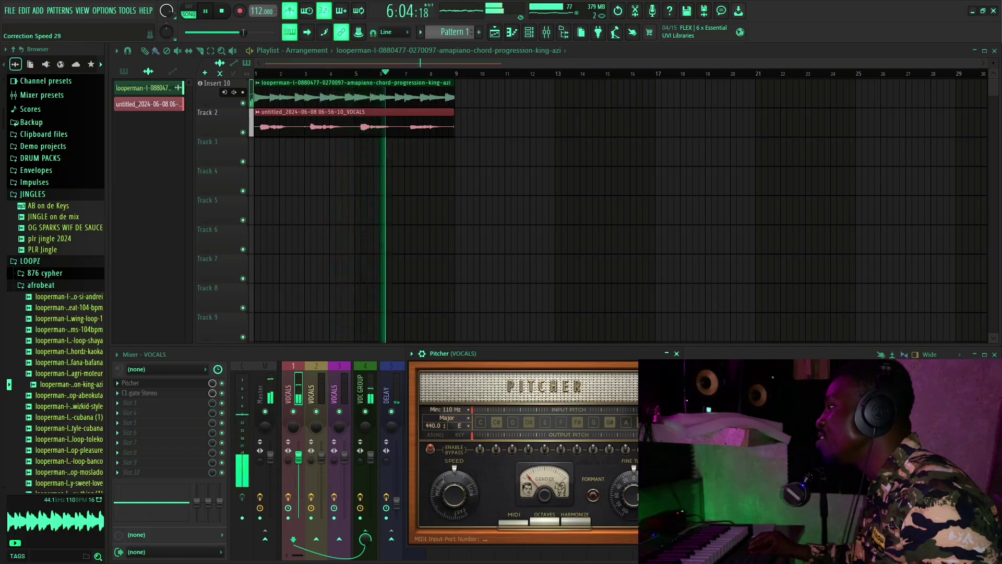
drag(625, 478, 626, 508)
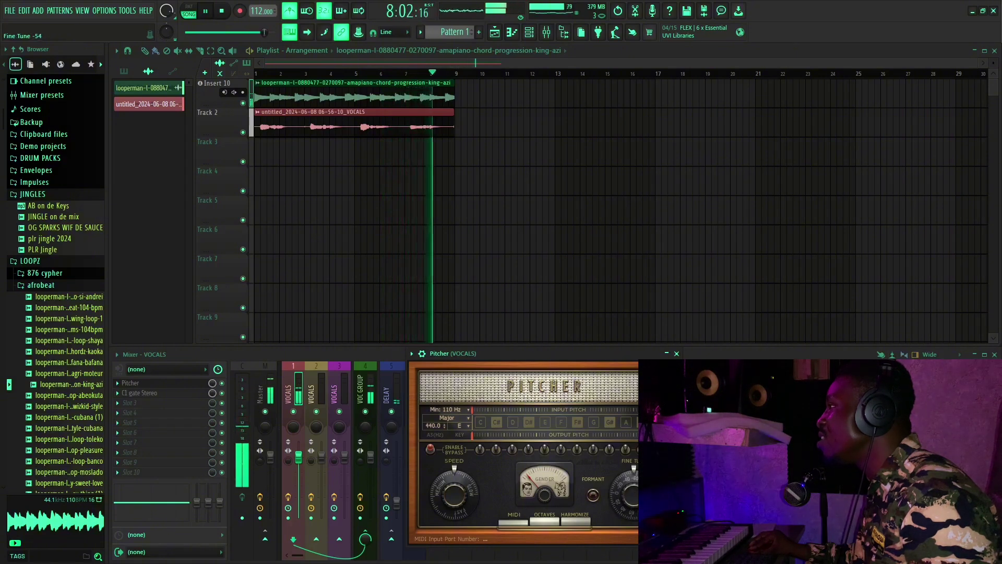
key(space)
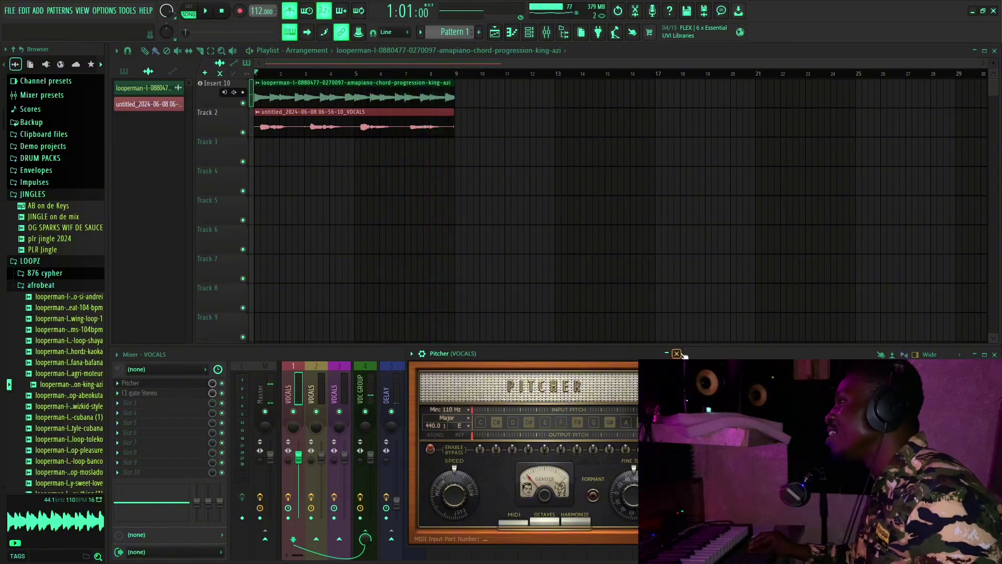
click(677, 353)
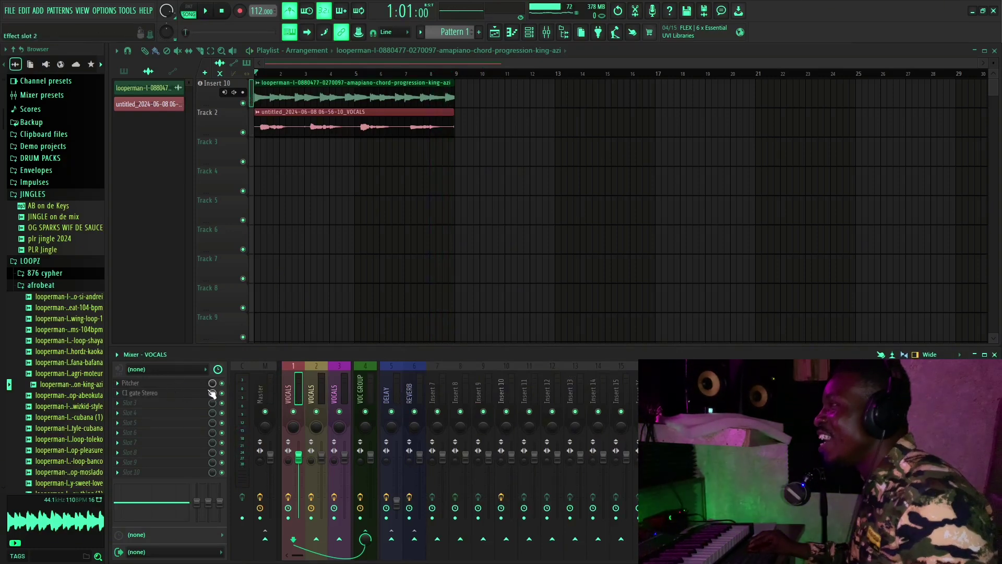
- Open Auto-Tune Pro on the second VOCALS track and move its window clear of the playlist clips and mixer slots
click(317, 367)
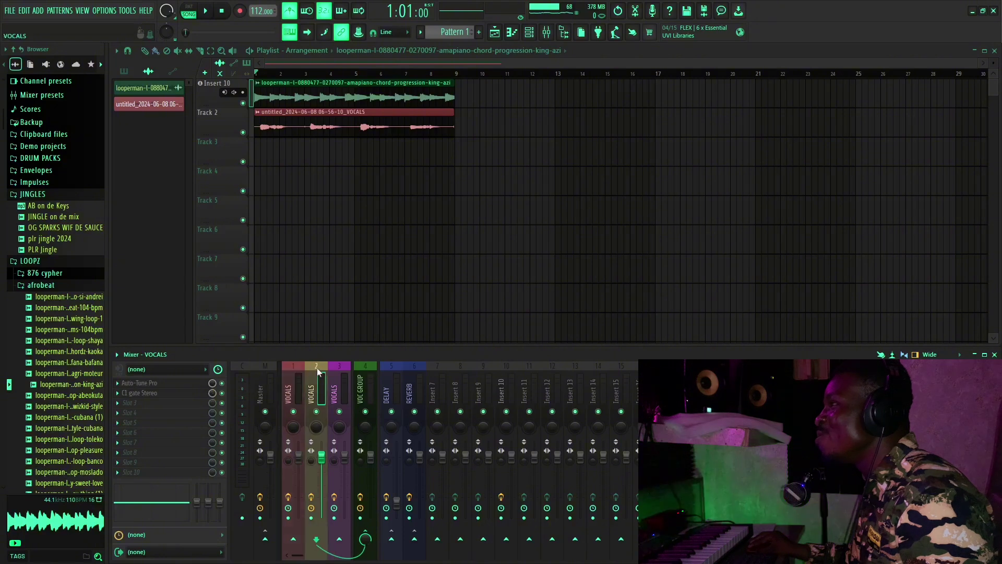
click(167, 383)
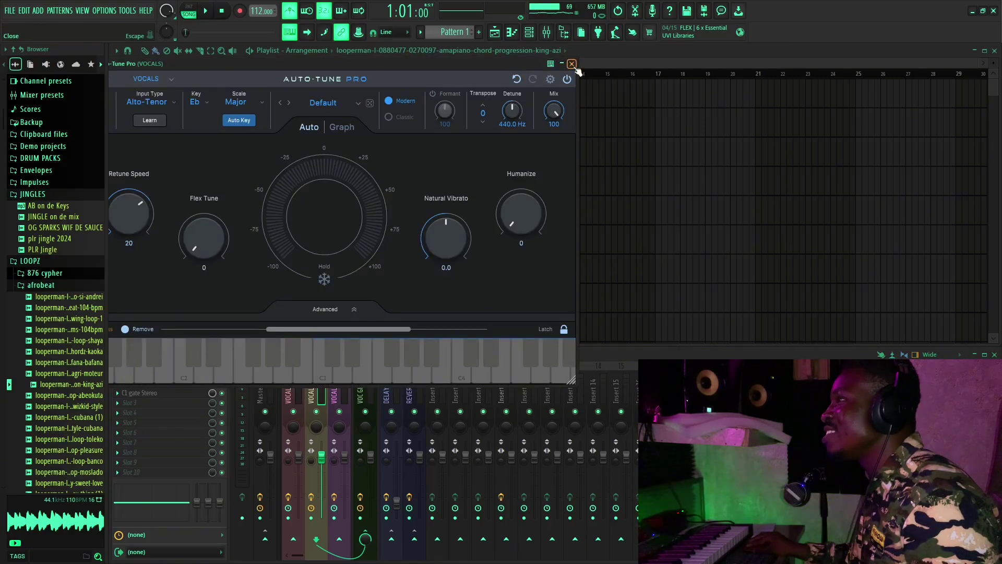
drag(227, 64, 466, 98)
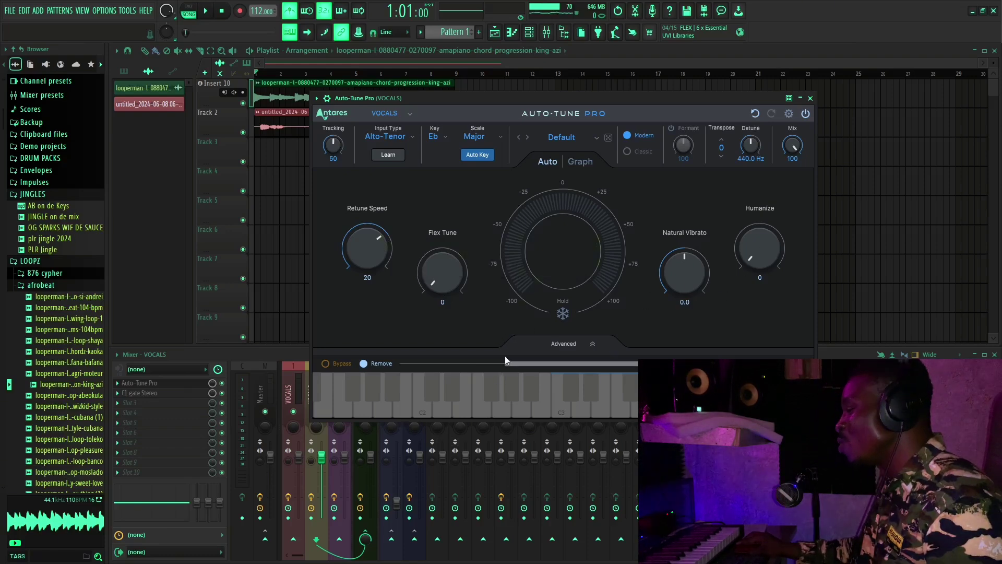
drag(711, 130, 750, 117)
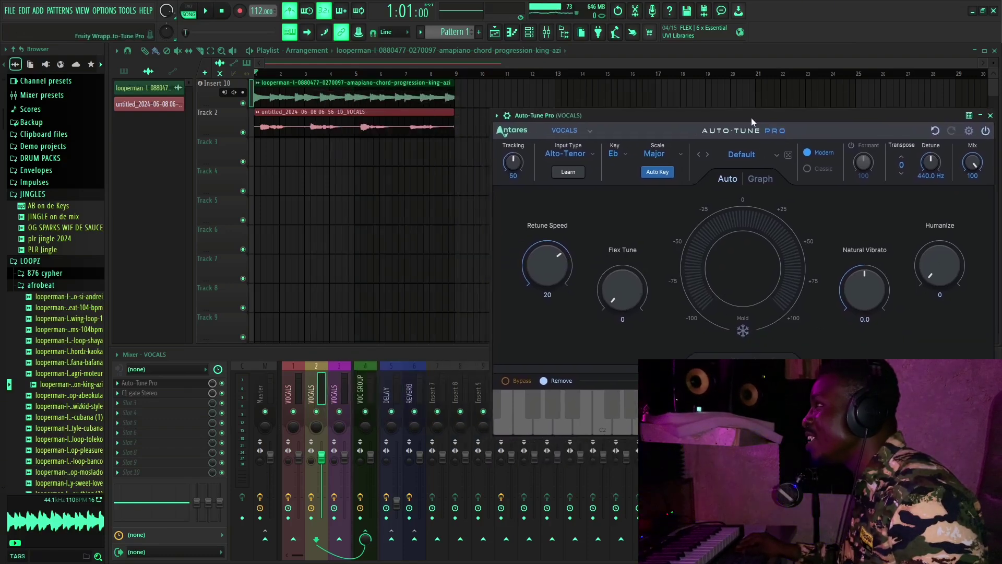
- Set the second VOCALS track's audio input to Input 1, accept external input only, and mute the track
click(312, 365)
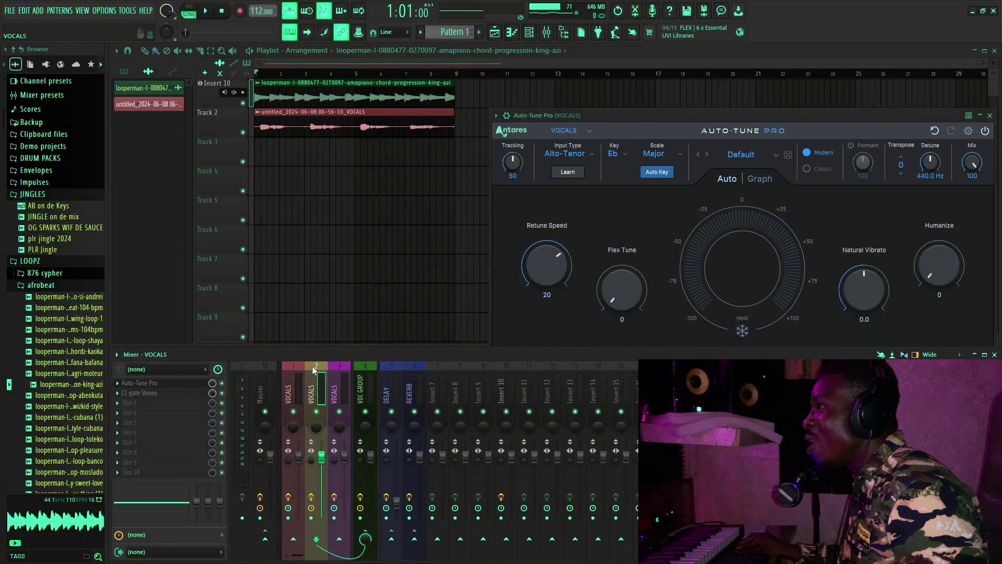
click(172, 370)
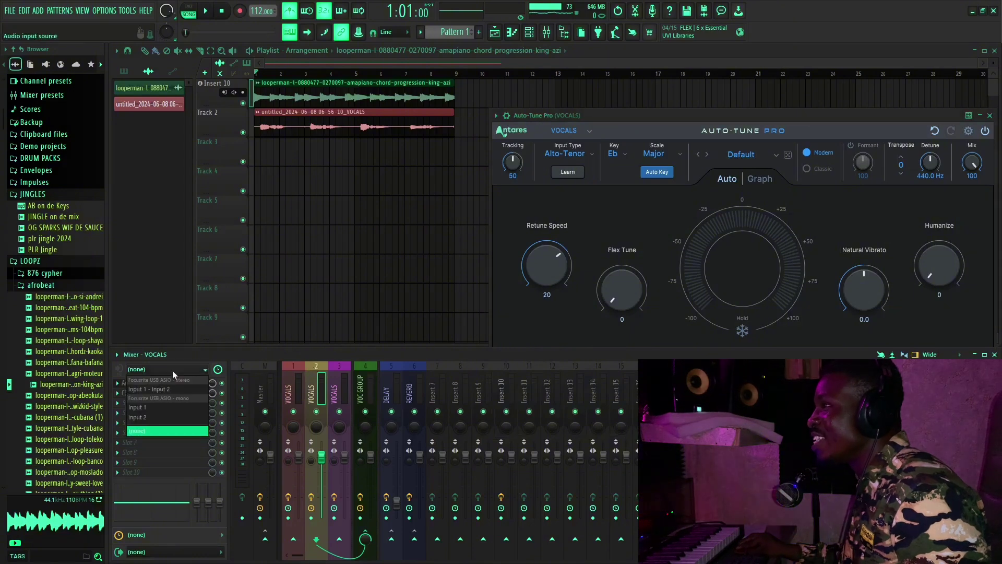
click(165, 407)
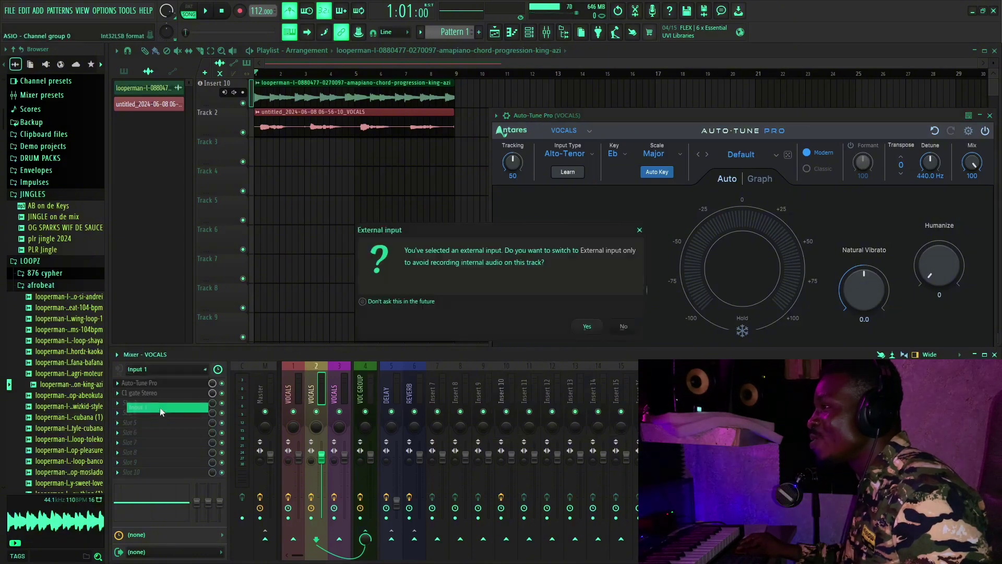
click(585, 327)
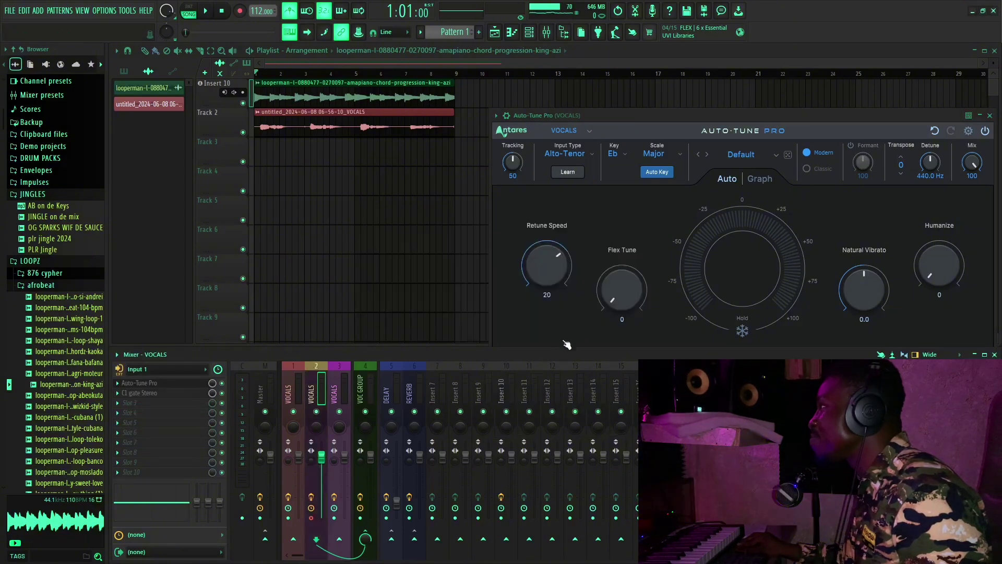
click(316, 412)
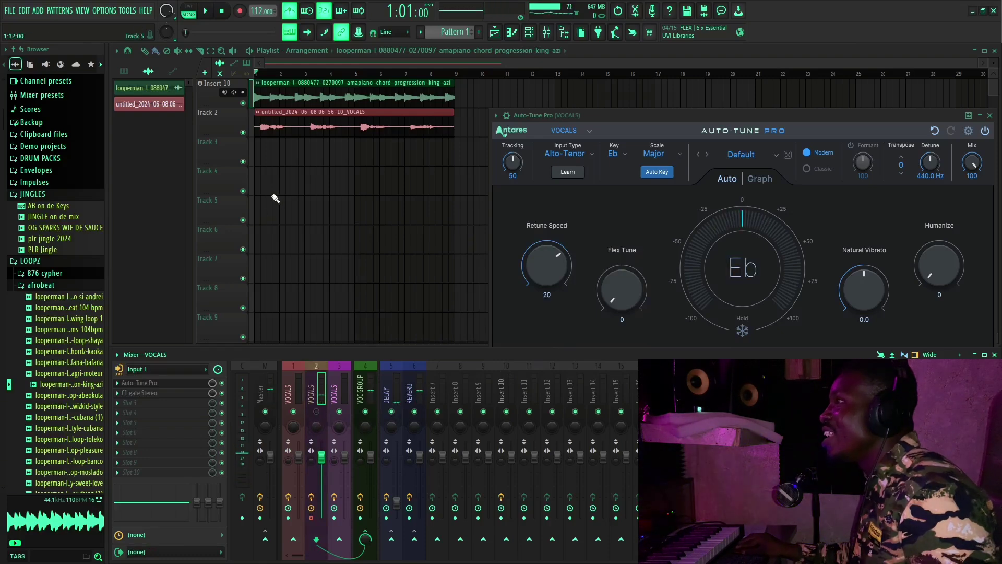
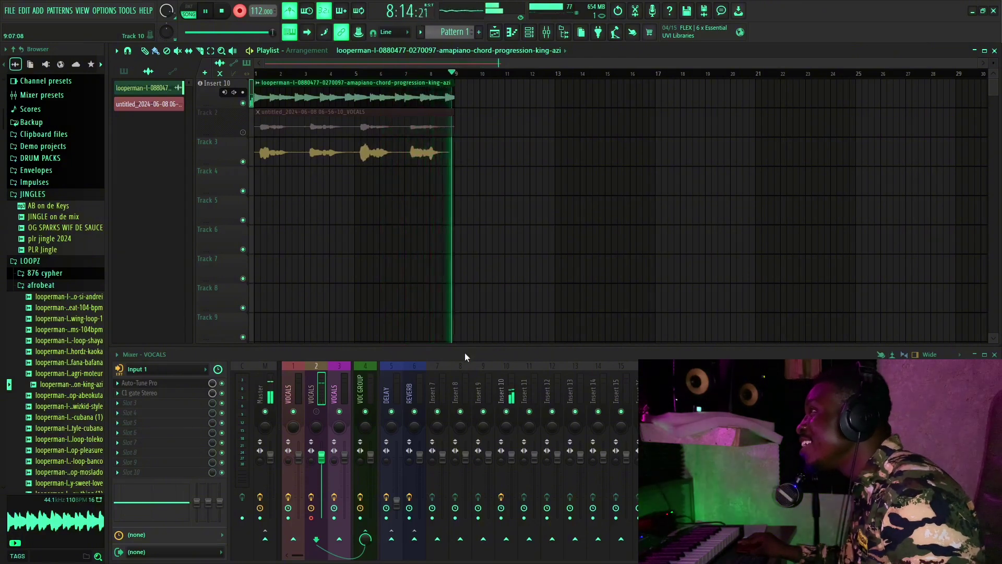
- Stop recording the vocal take on Track 3 and set the second VOCALS track's audio input to none
key(space)
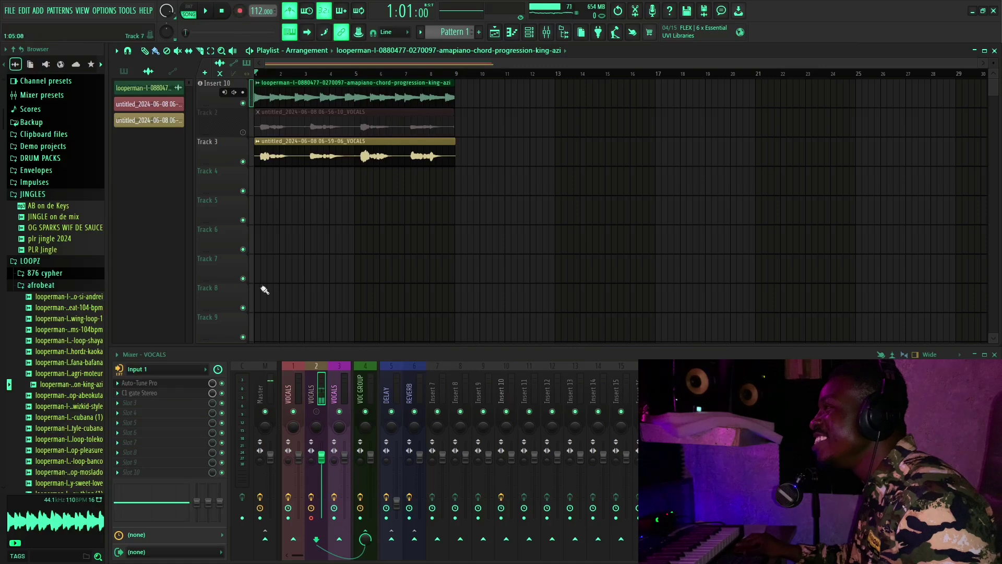
click(137, 369)
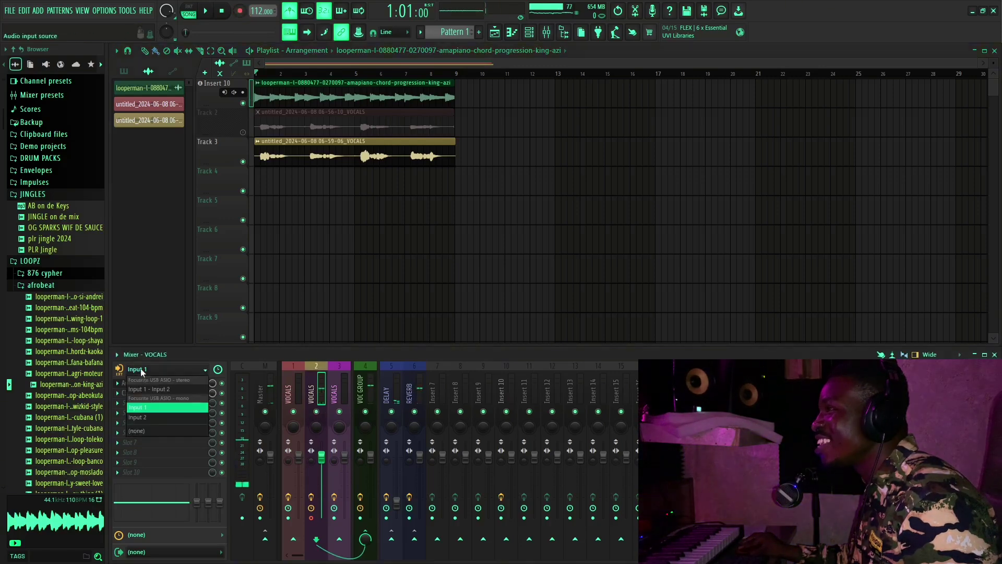
click(151, 435)
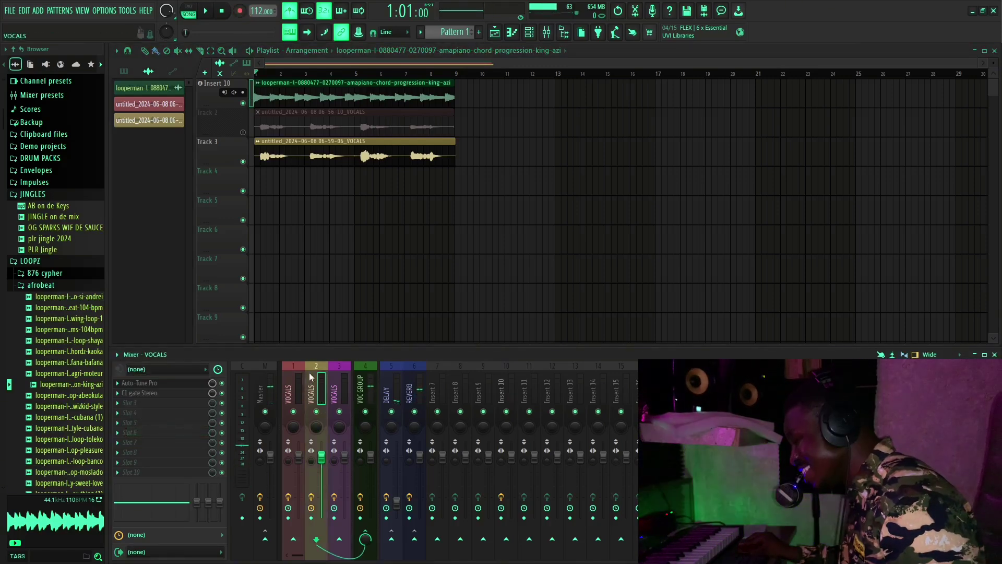
- Play back the second take and set the Retune Speed to 0 in Auto-Tune Pro on the second VOCALS track
key(space)
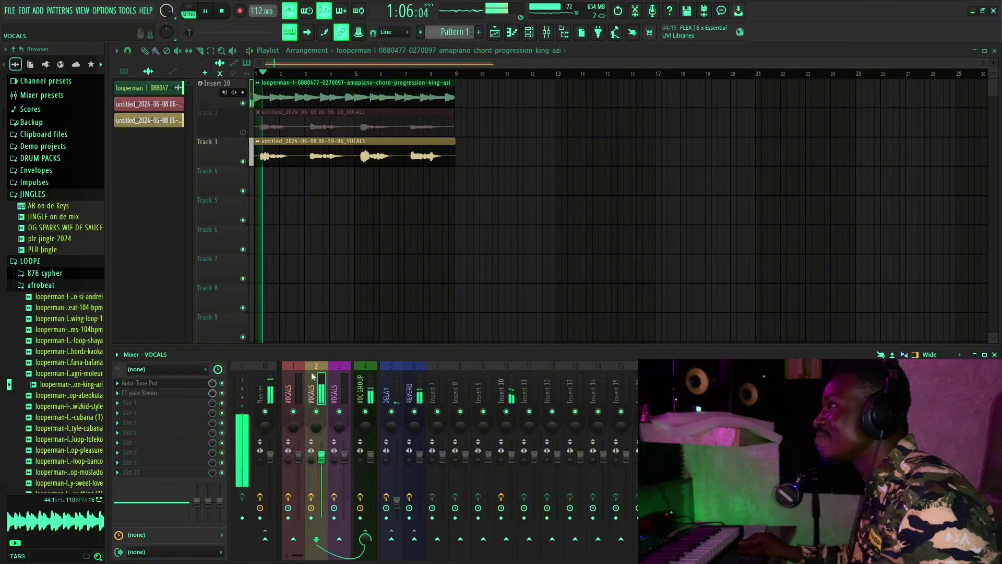
key(space)
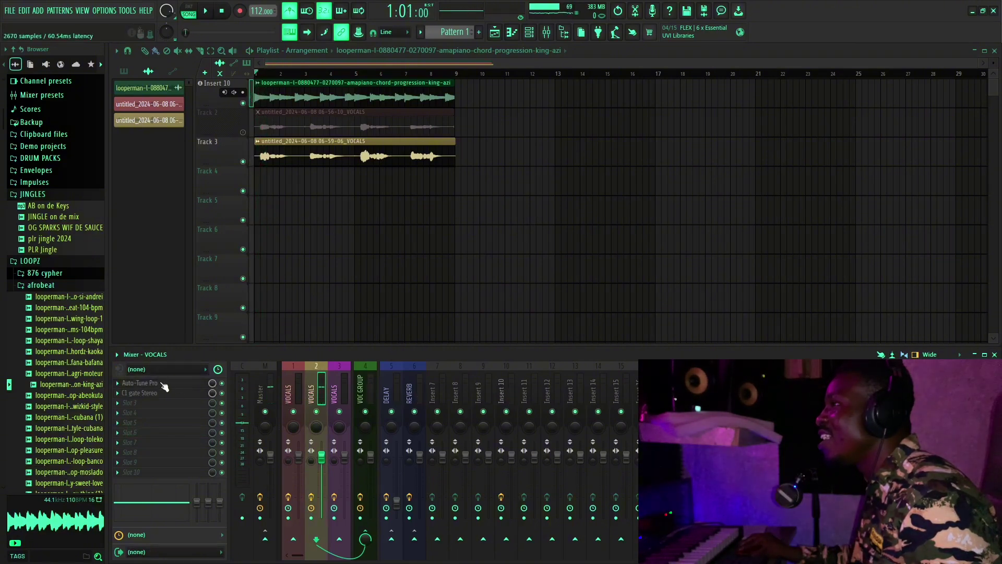
click(140, 383)
key(space)
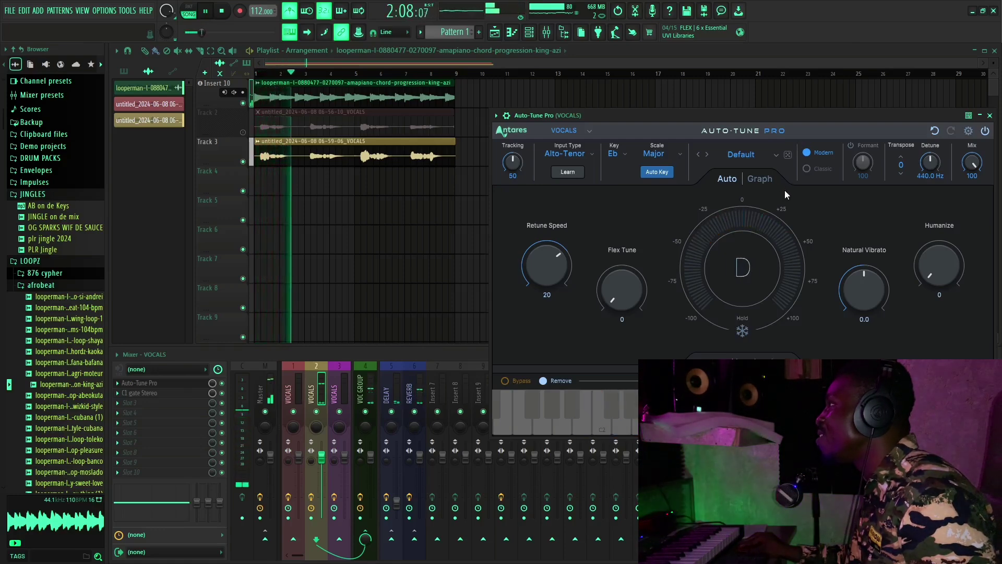
drag(566, 267, 551, 210)
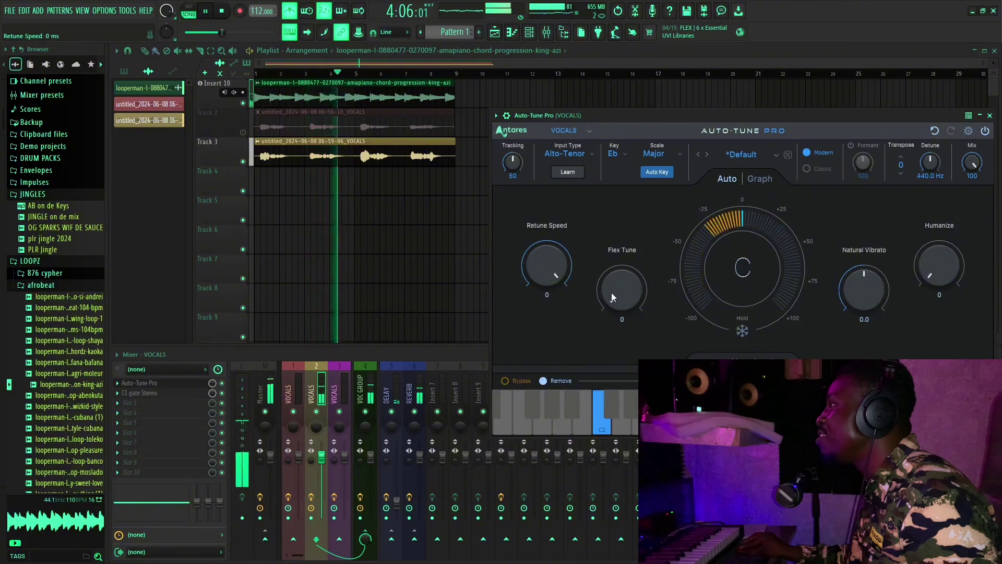
- Set Flex Tune to 1 in Auto-Tune Pro while the take plays, and stop playback
drag(612, 293, 628, 313)
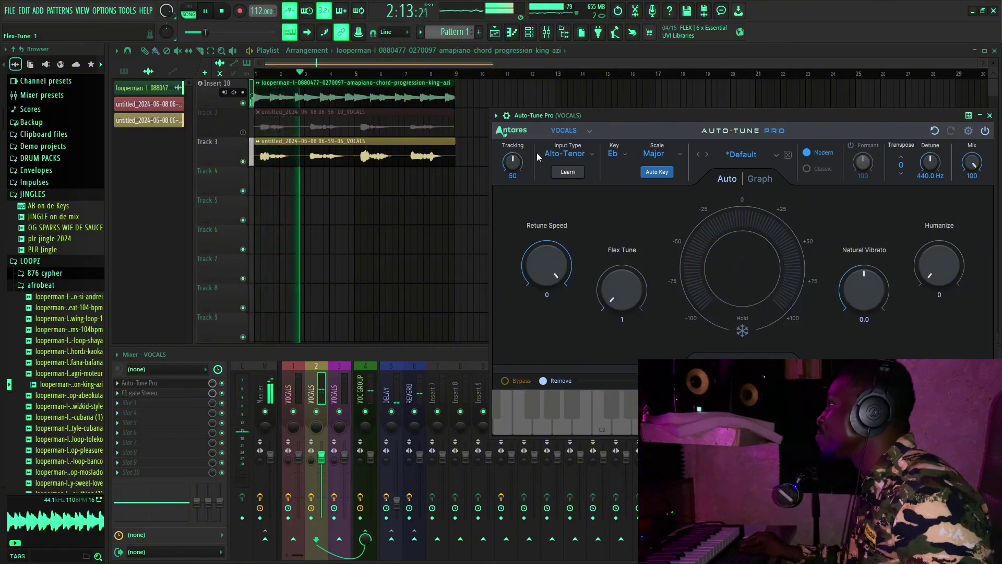
click(214, 12)
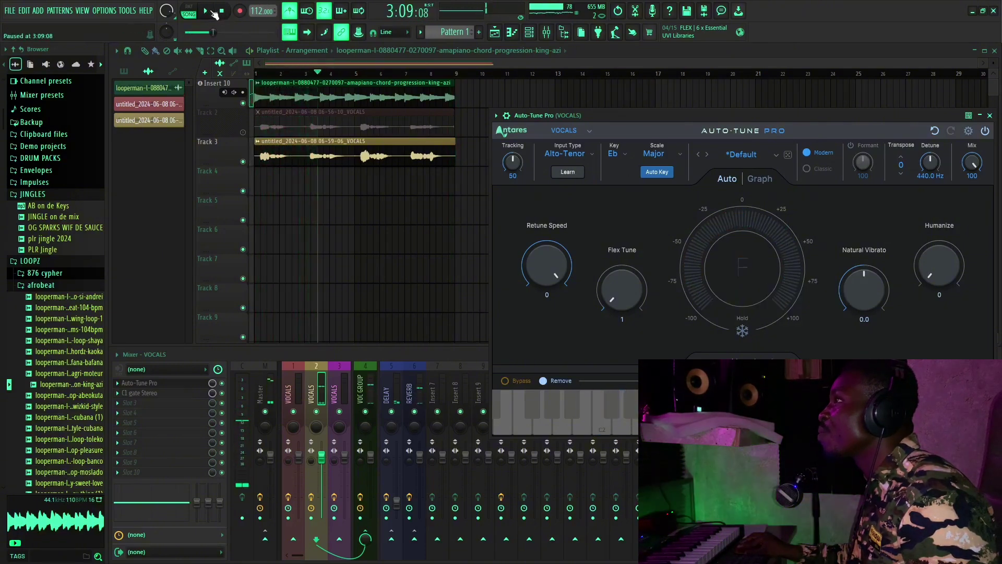
click(222, 11)
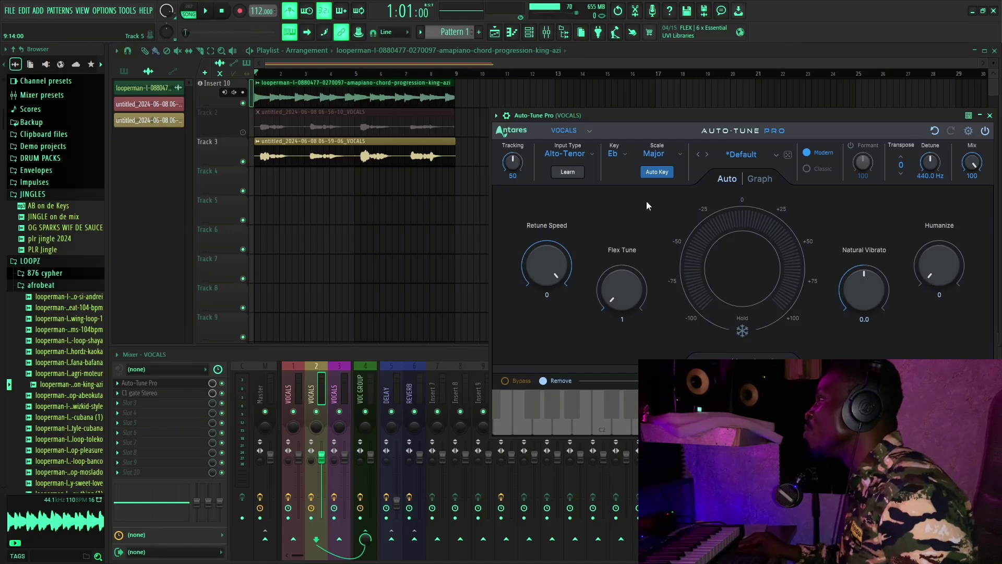
- Set Auto-Tune Pro's input type to Low Male and load the Hard Auto-Tune Effect factory preset
click(572, 154)
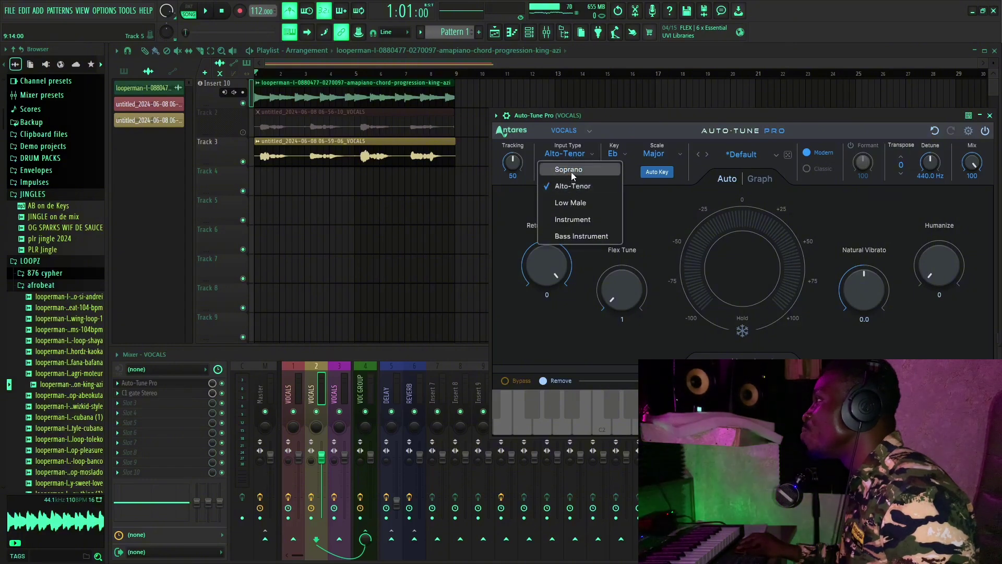
click(582, 201)
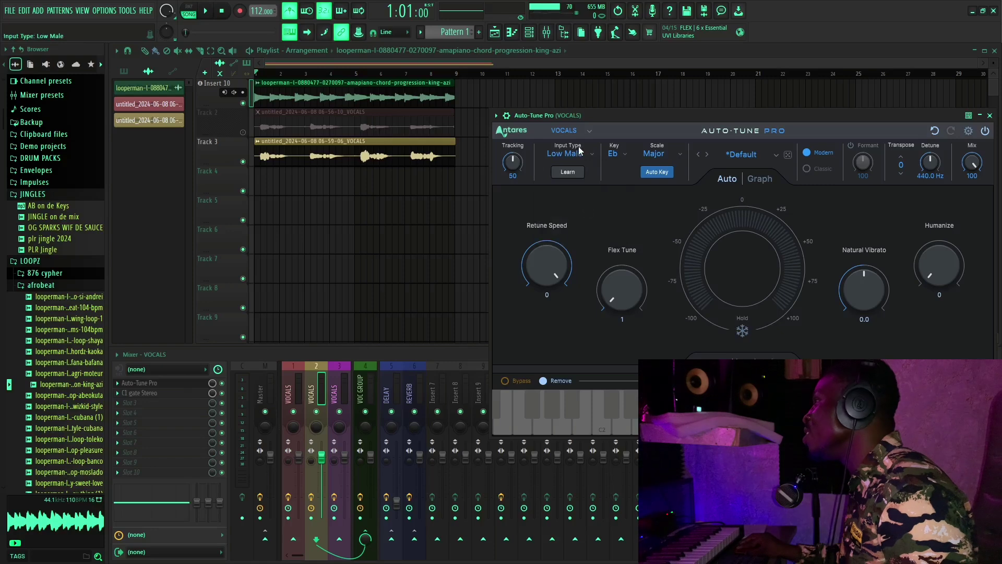
click(769, 157)
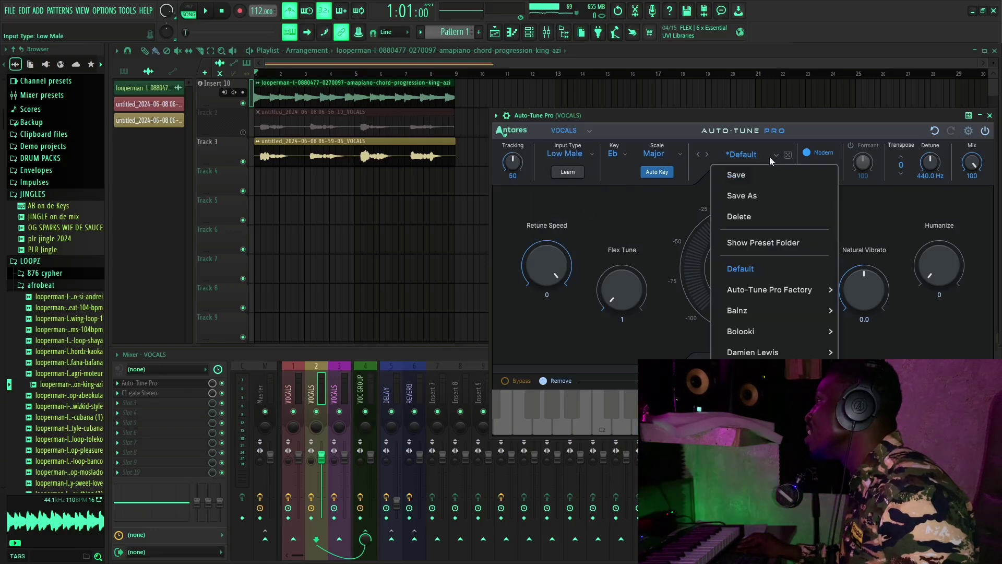
mouse_move(777, 291)
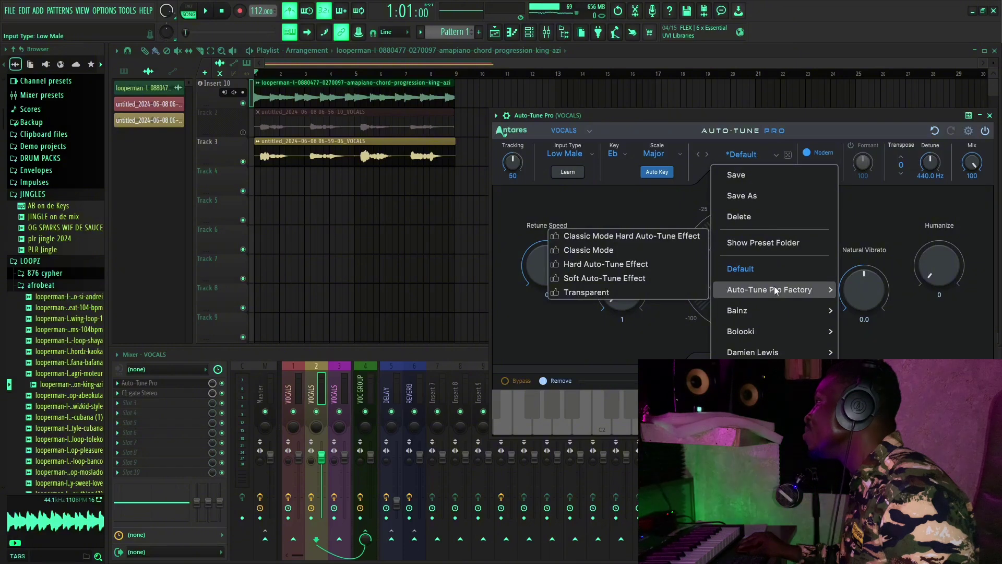
click(600, 265)
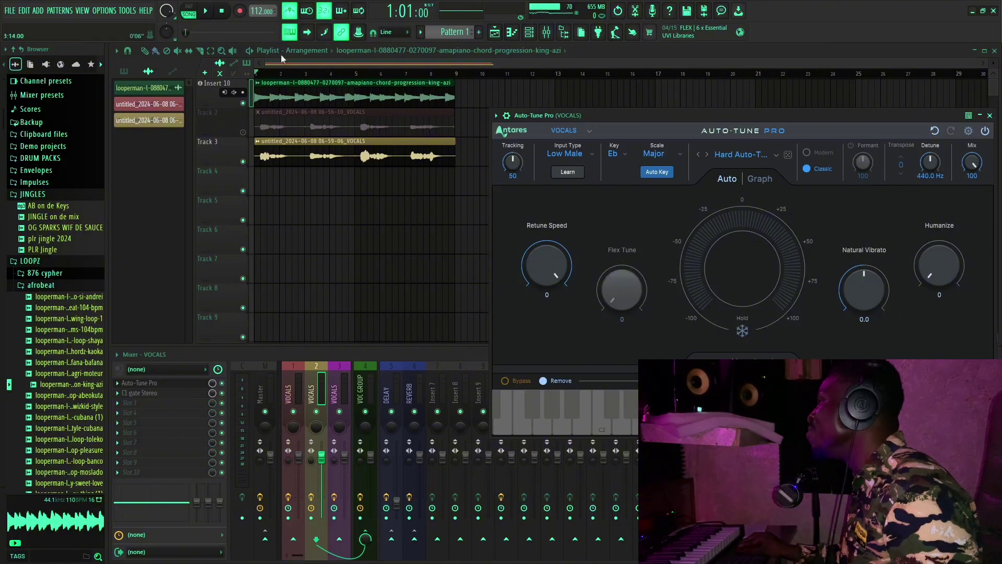
- While playing back the take, set Retune Speed to 20, Natural Vibrato to 3.6 and Humanize to 30 in Auto-Tune Pro
key(space)
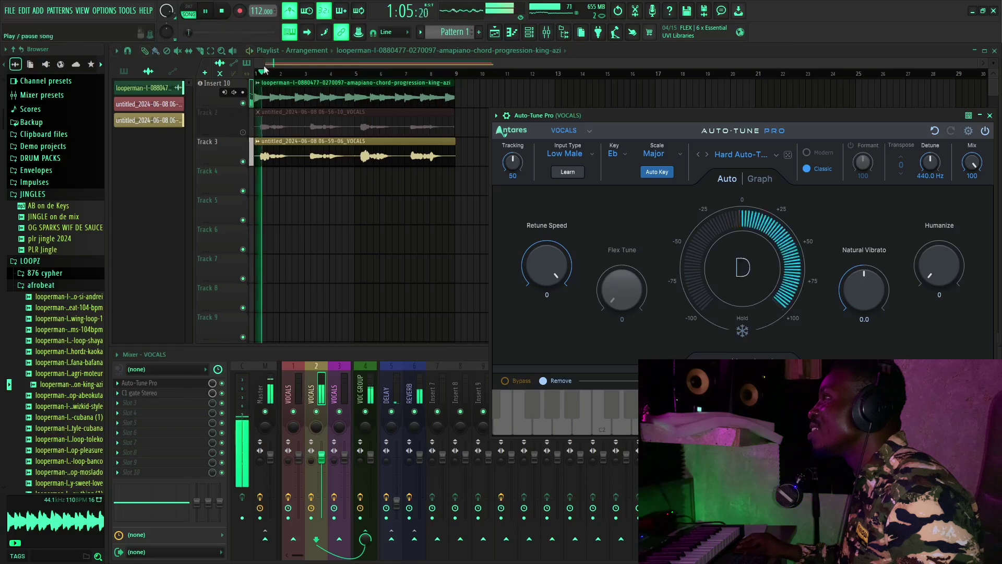
drag(524, 259, 565, 298)
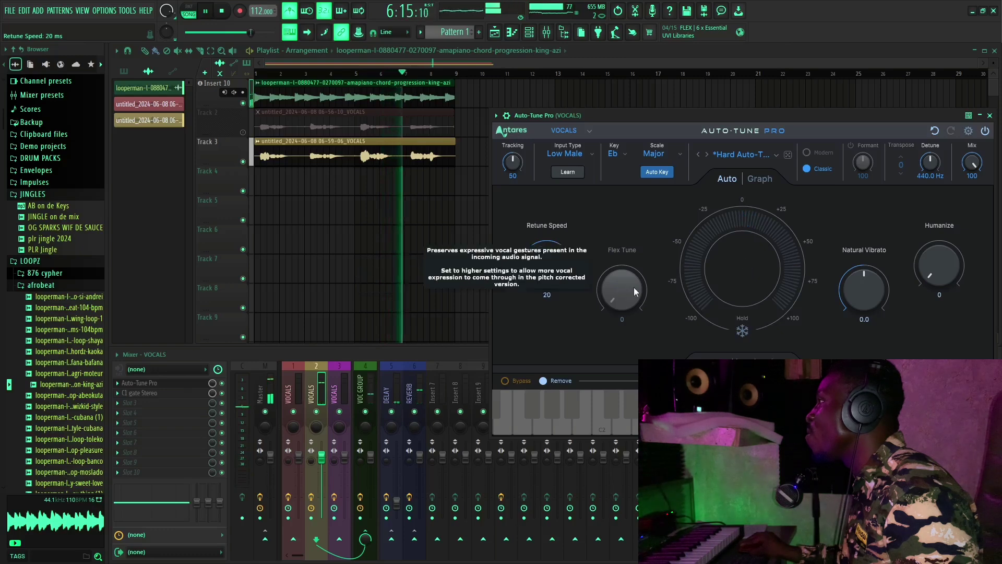
mouse_move(871, 282)
mouse_down()
mouse_move(876, 256)
mouse_move(877, 265)
mouse_up()
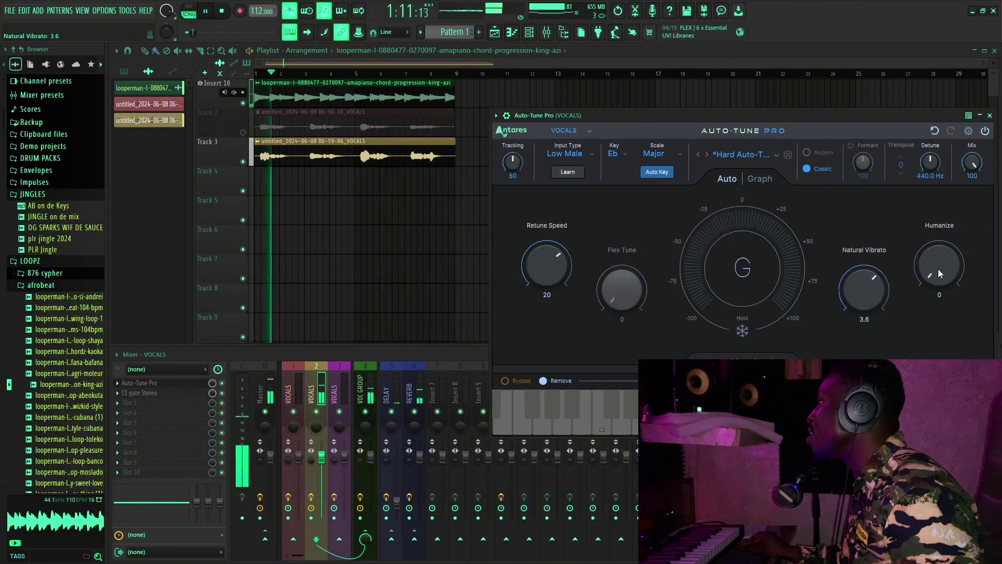
drag(938, 269, 936, 247)
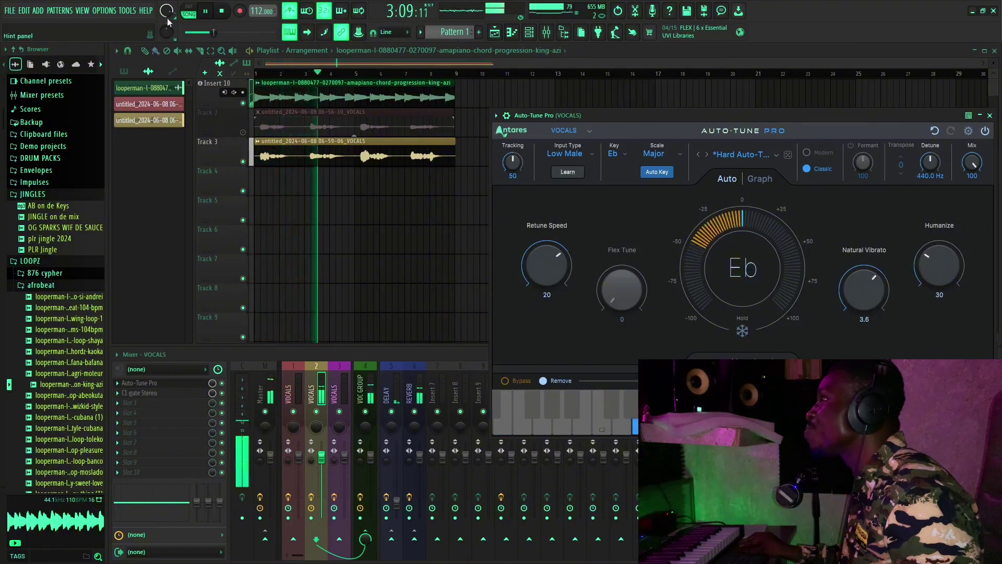
key(space)
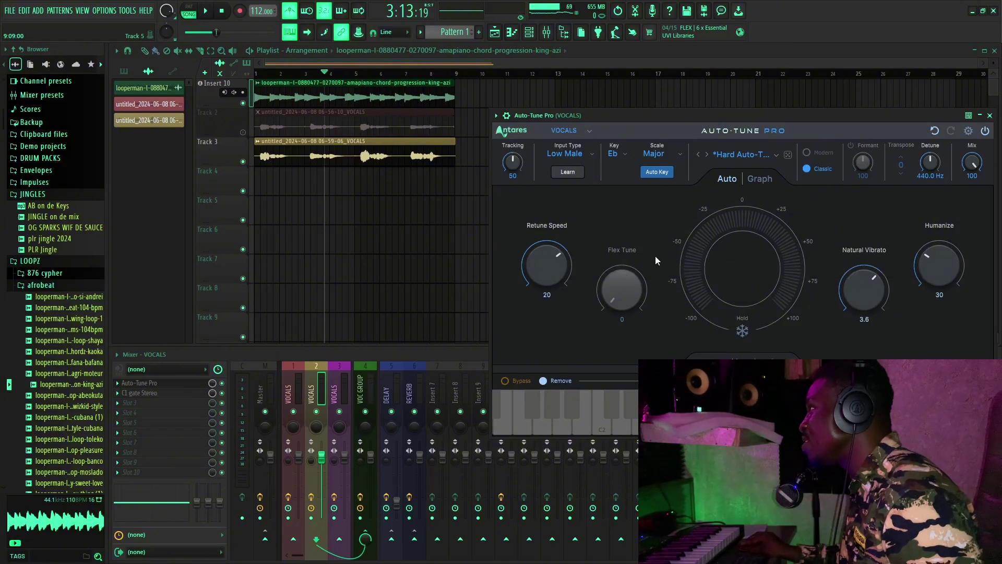
- During playback, load the Classic Mode factory preset in Auto-Tune Pro with Retune Speed at 27, and close the plugin
click(209, 11)
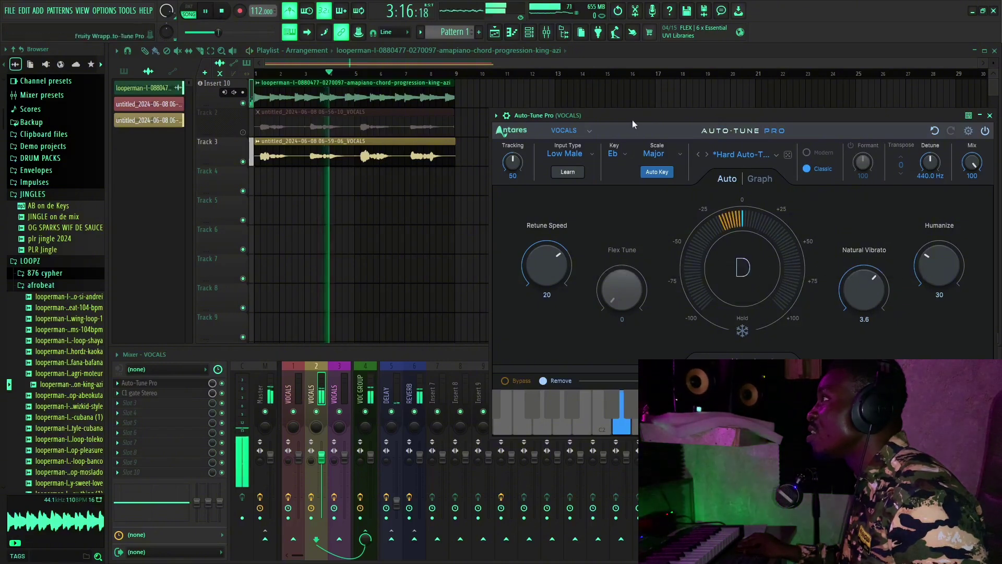
click(741, 155)
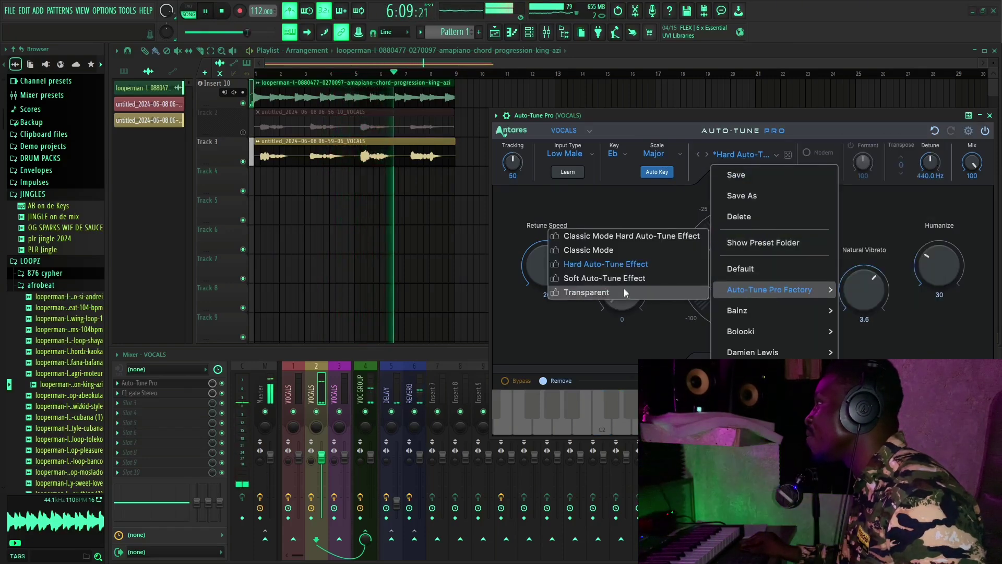
click(589, 248)
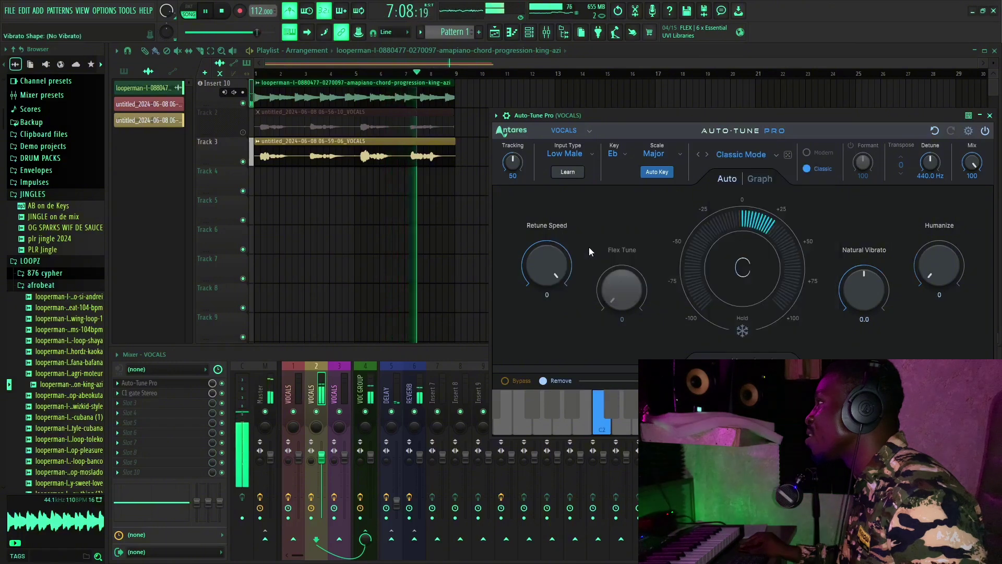
drag(556, 261, 555, 298)
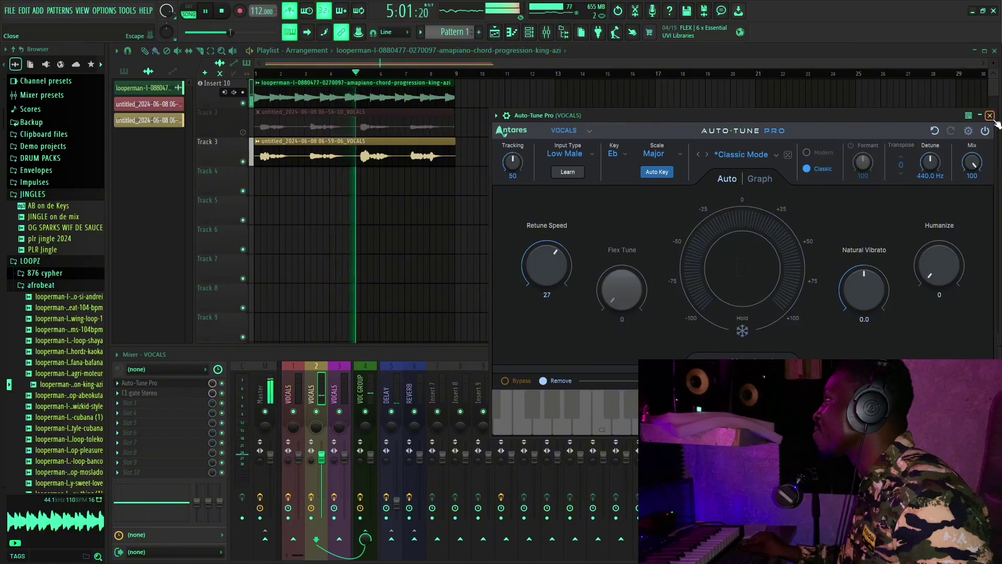
click(991, 116)
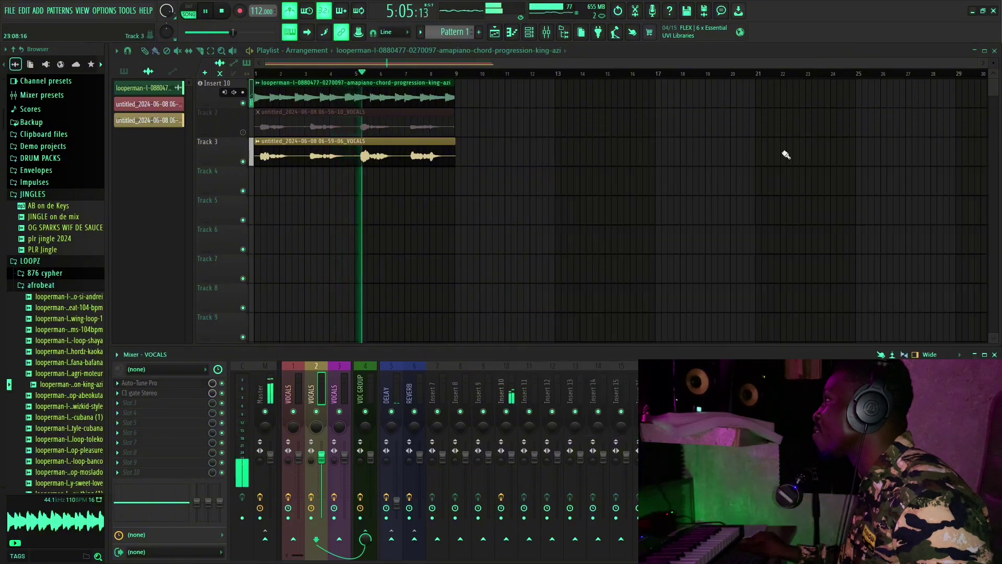
click(228, 14)
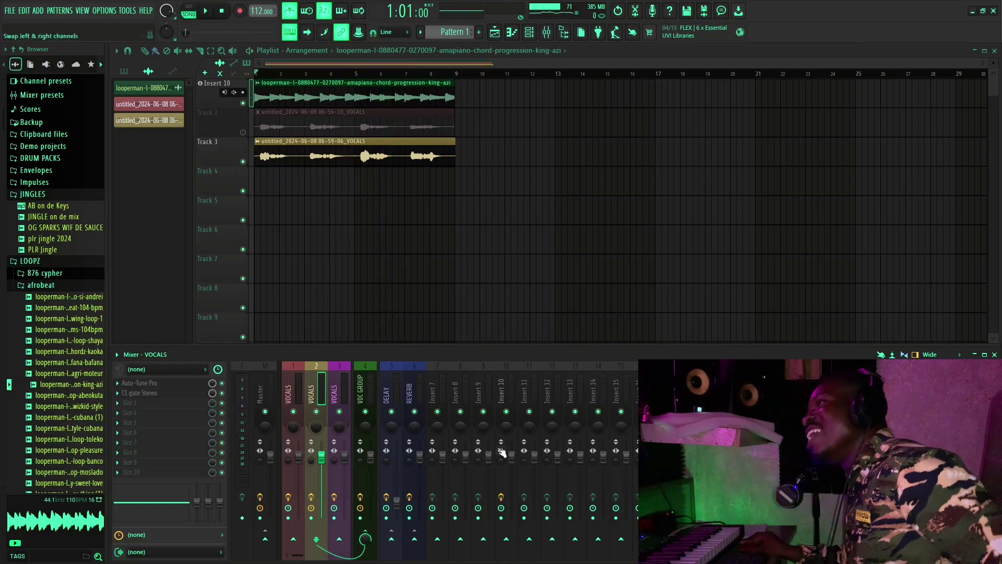
- Mute playlist Track 3 and open Waves Tune Real-Time on the third VOCALS mixer track
click(343, 369)
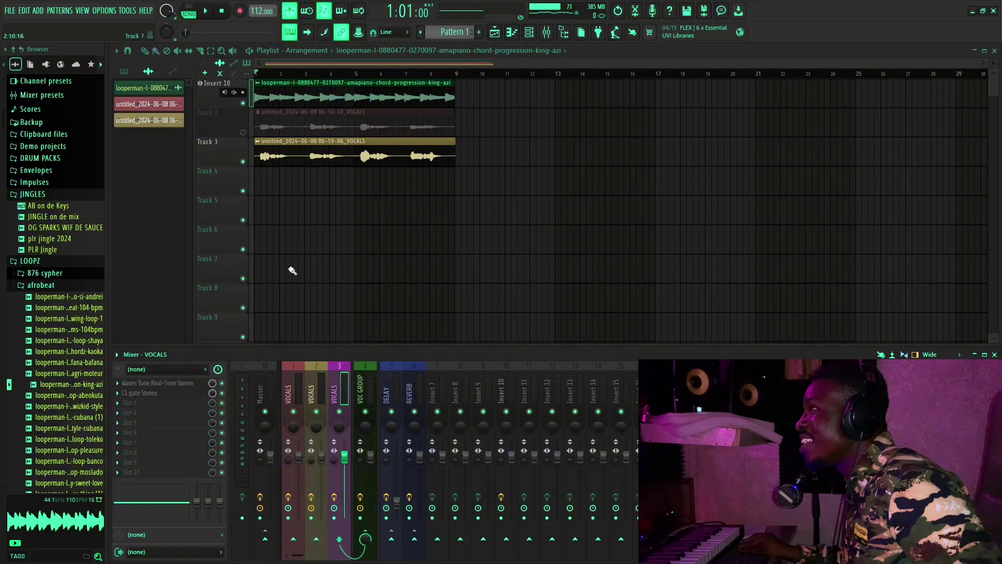
click(243, 162)
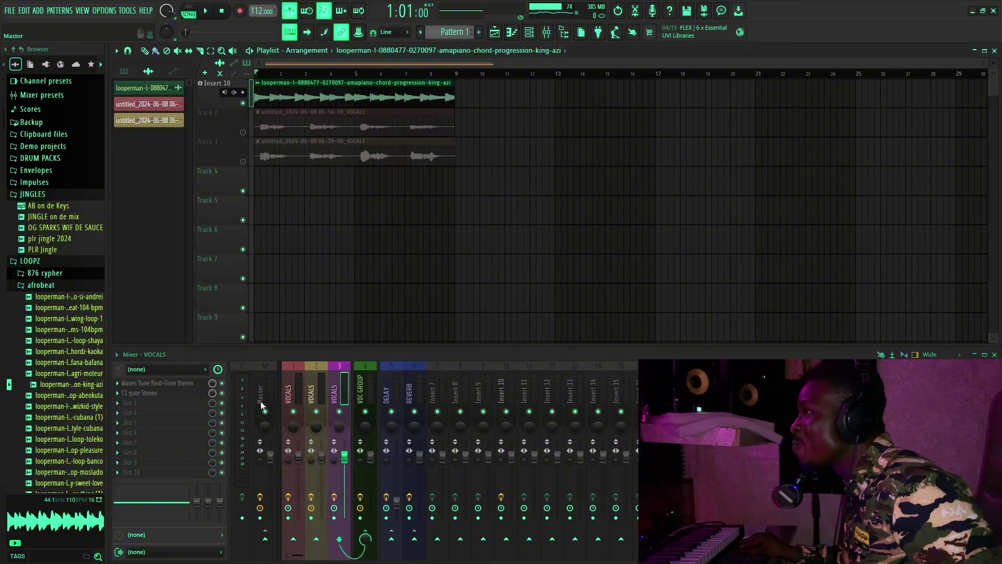
click(160, 383)
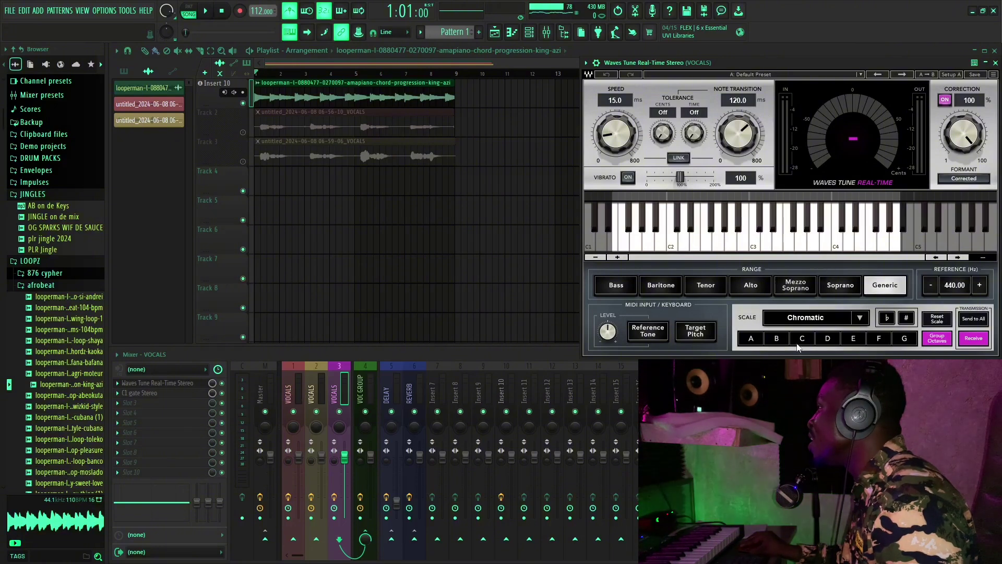
- Set the Waves Tune Real-Time scale to E flat Major
click(854, 339)
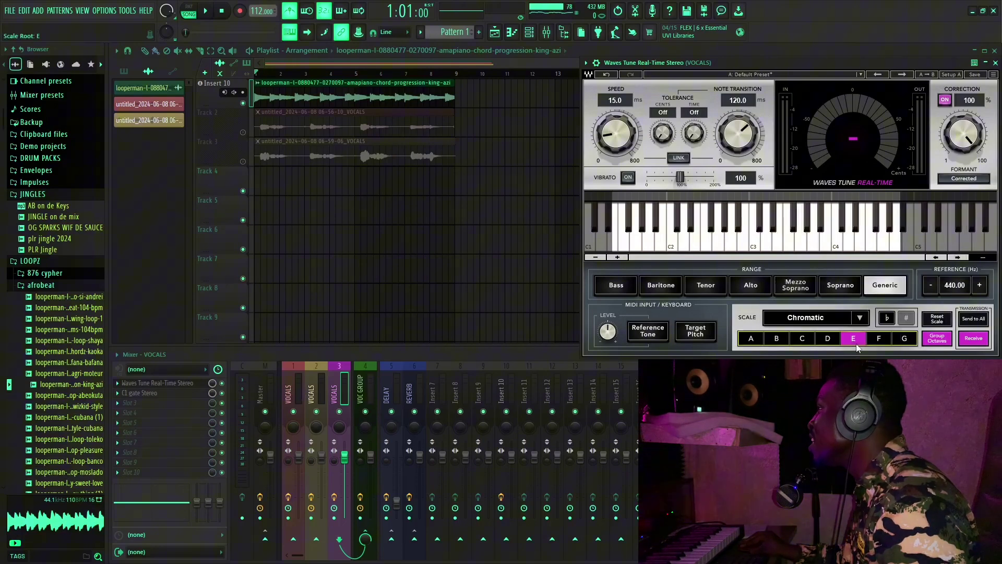
click(893, 322)
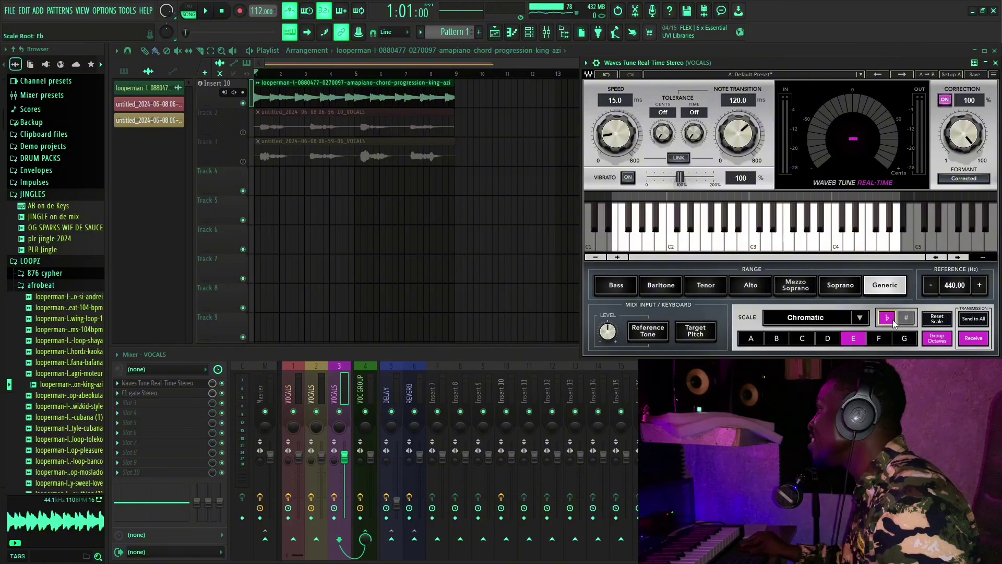
click(865, 323)
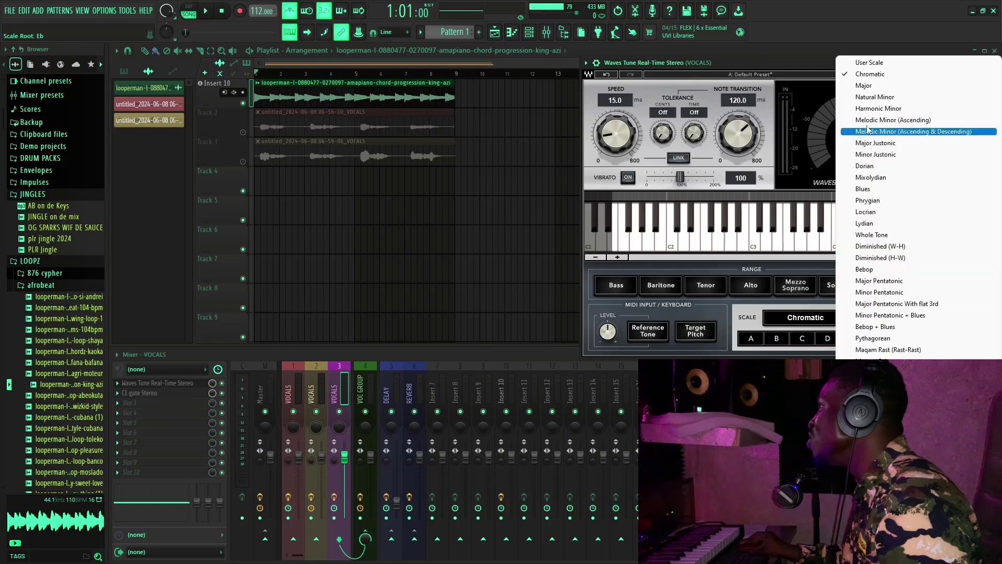
click(863, 86)
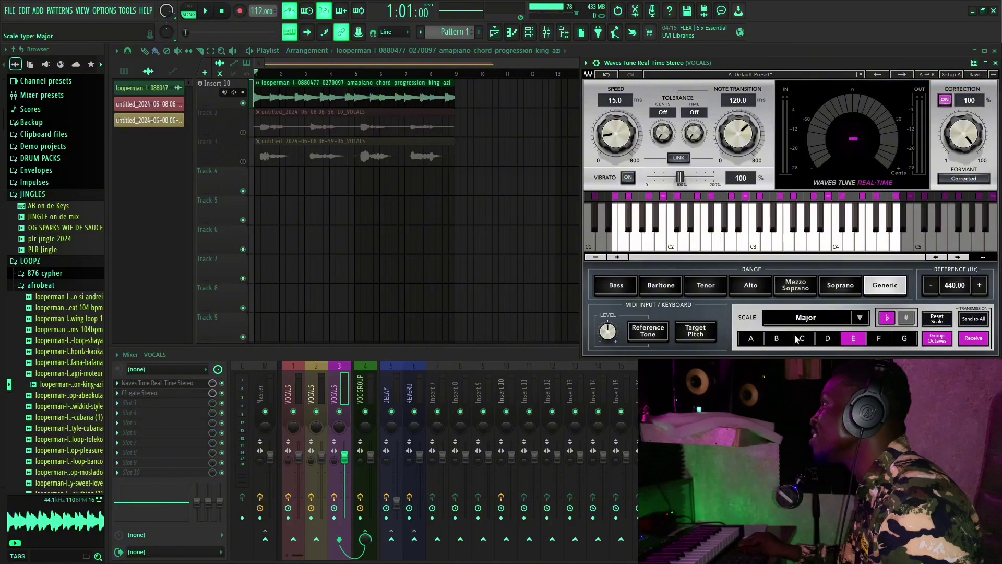
- Set Speed and Note Transition to 0.1 ms in Waves Tune Real-Time and turn on their Link
drag(615, 135, 616, 188)
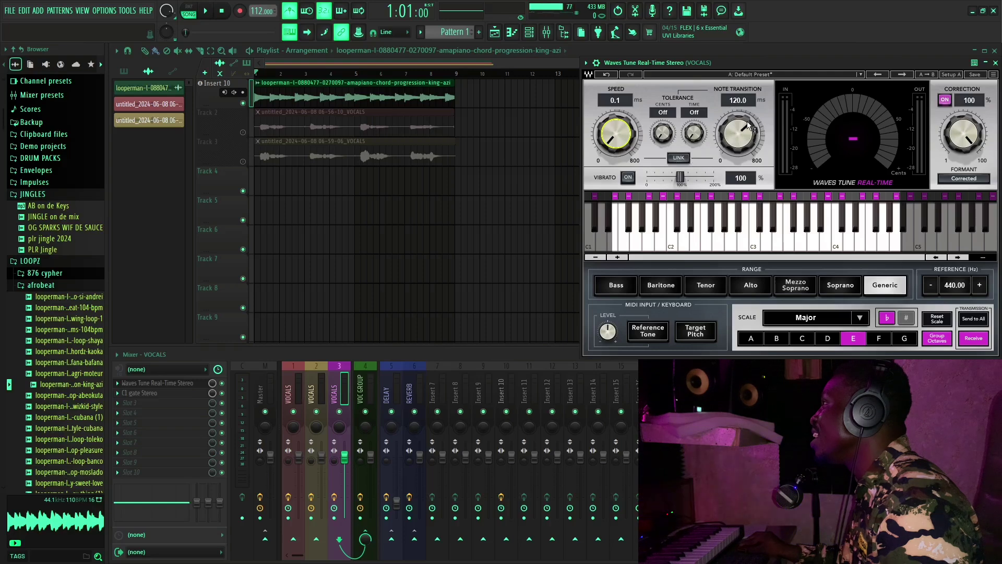
drag(738, 134, 738, 157)
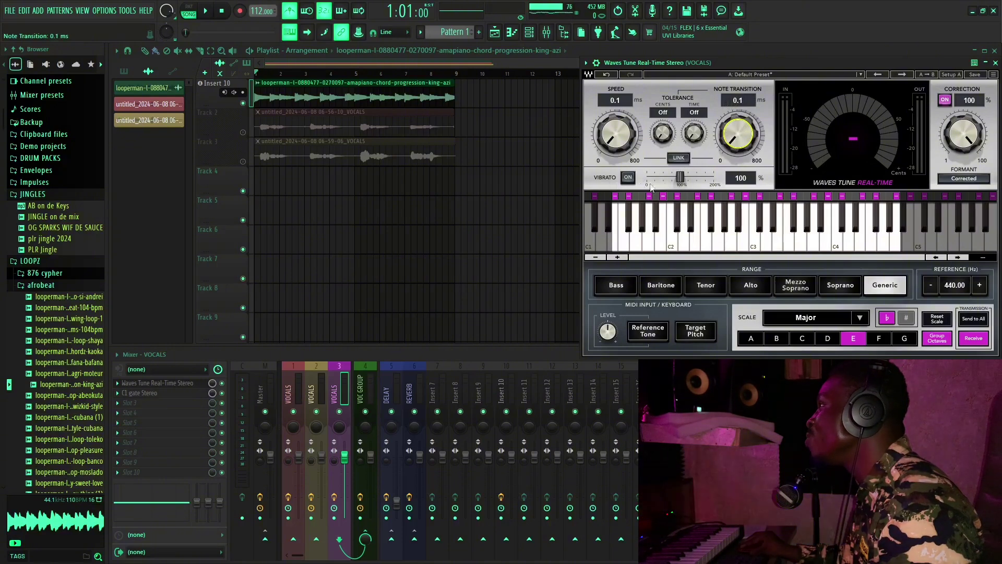
click(678, 158)
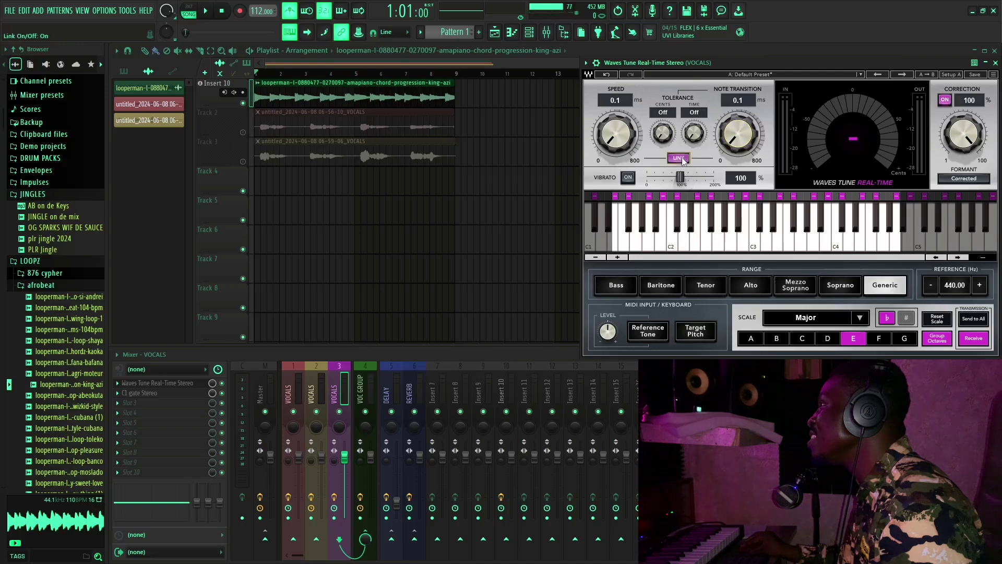
drag(616, 133, 616, 120)
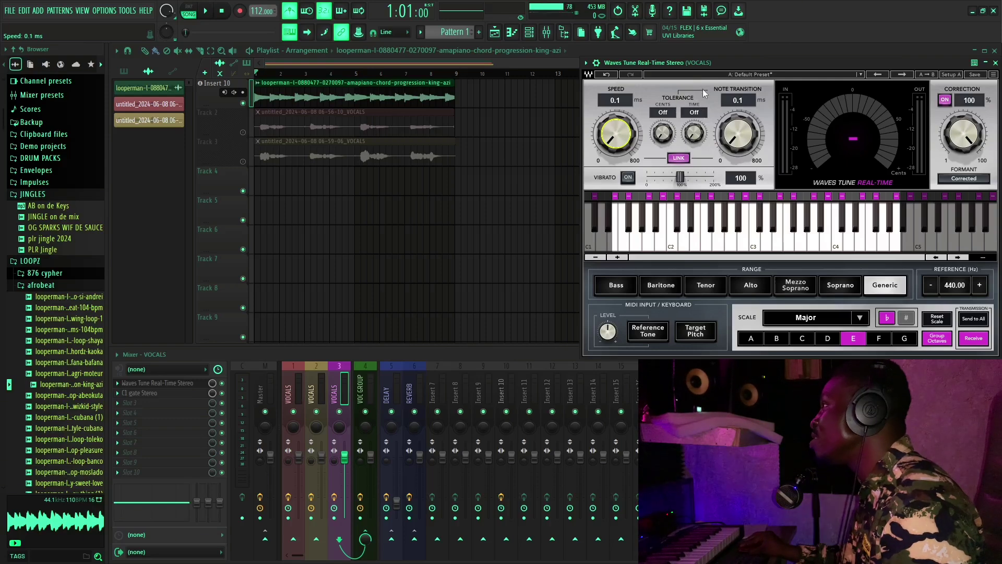
- Set the vocal range to Bass in Waves Tune Real-Time
click(971, 179)
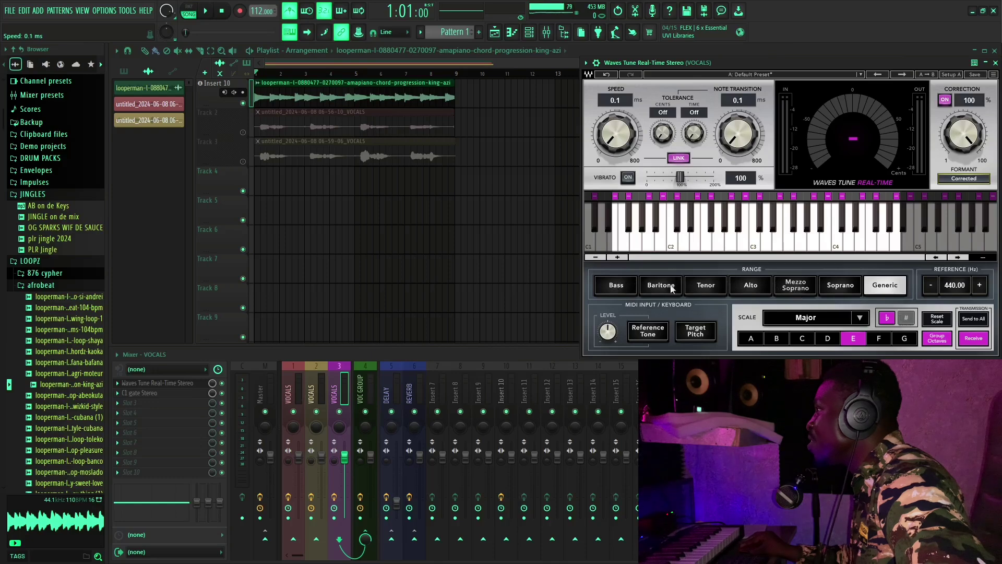
click(616, 285)
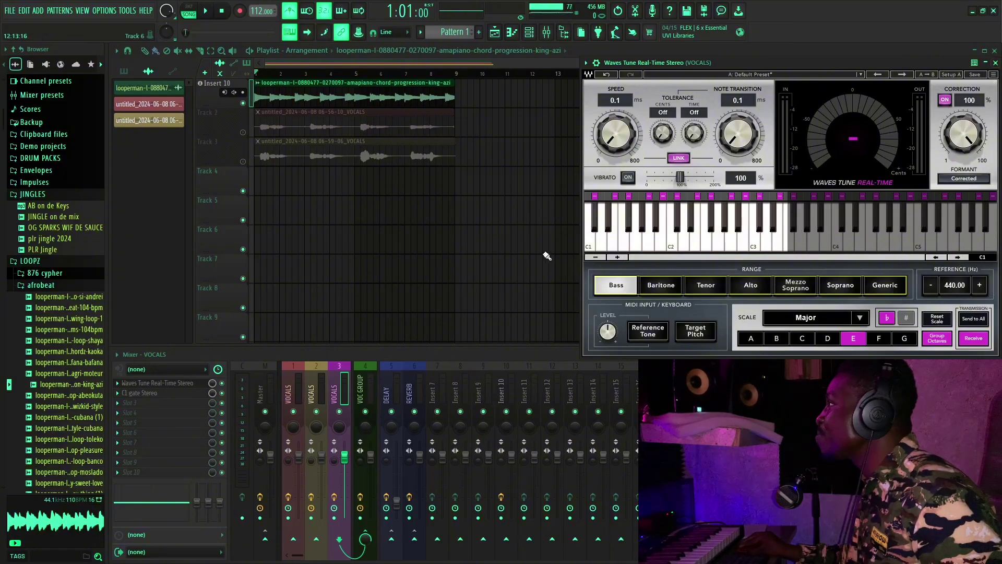
- Set the third VOCALS mixer track's audio input to mono Input 1 and switch it to external input only
click(349, 367)
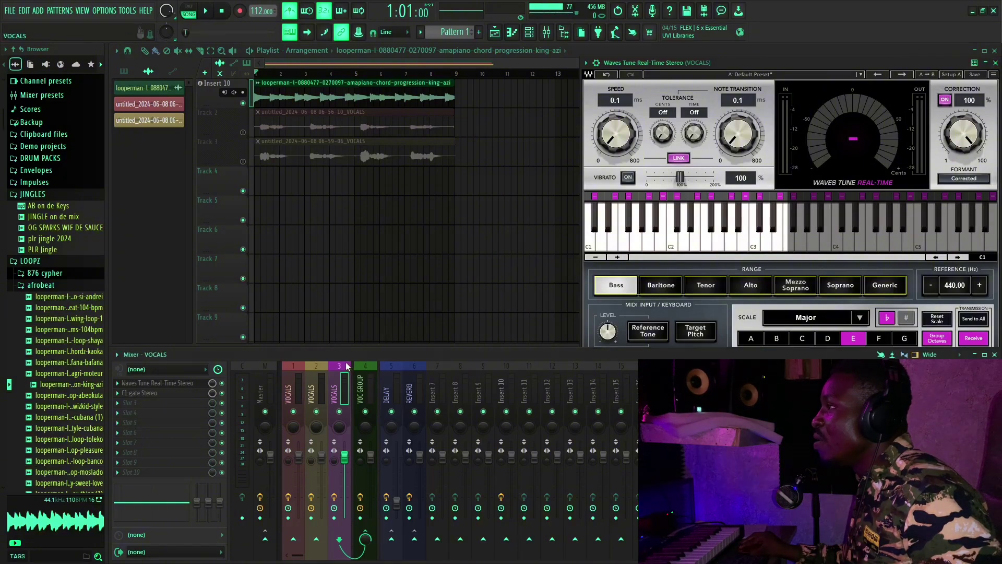
click(193, 371)
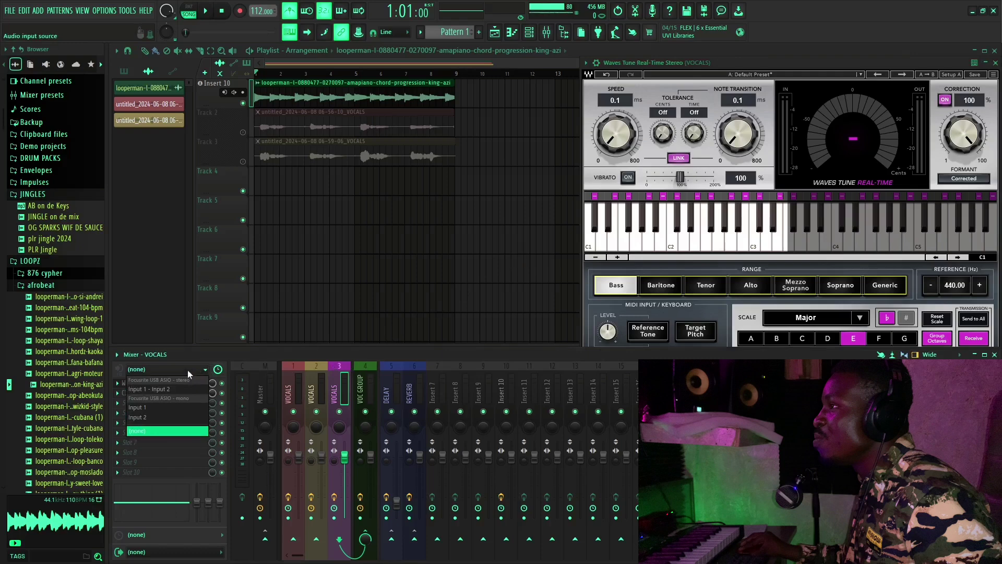
click(160, 408)
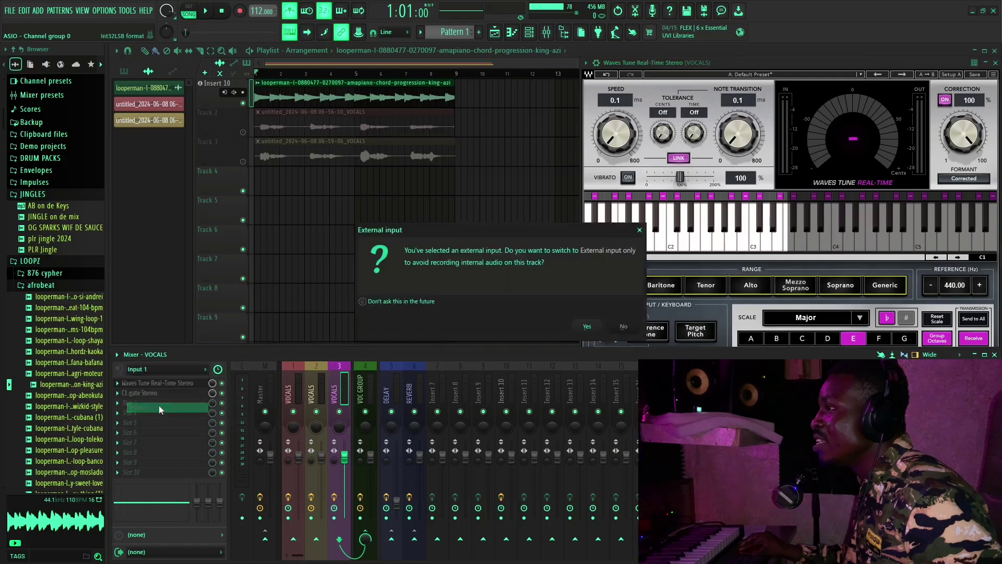
click(587, 326)
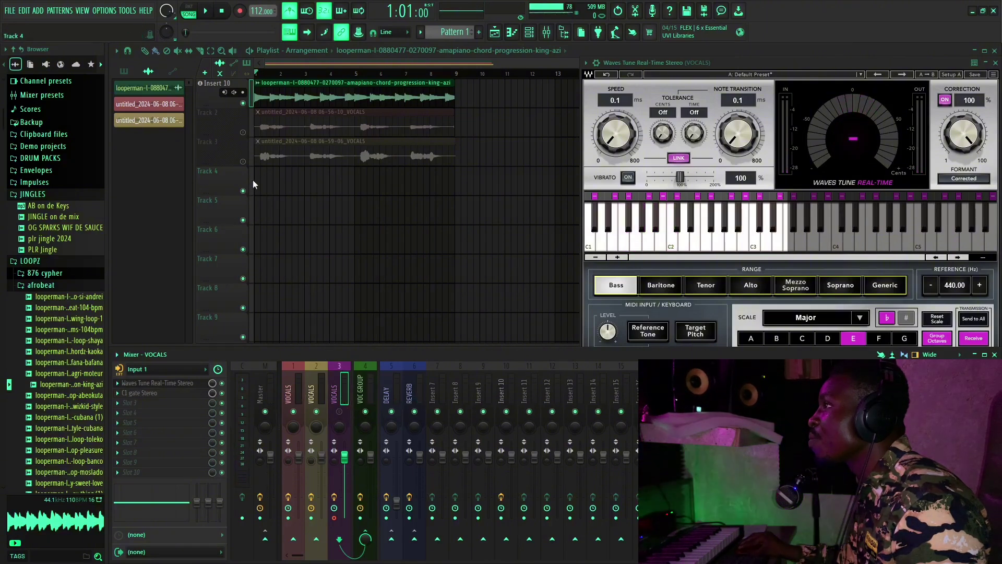
- Record a vocal take through Waves Tune Real-Time into the playlist as an audio clip
click(240, 11)
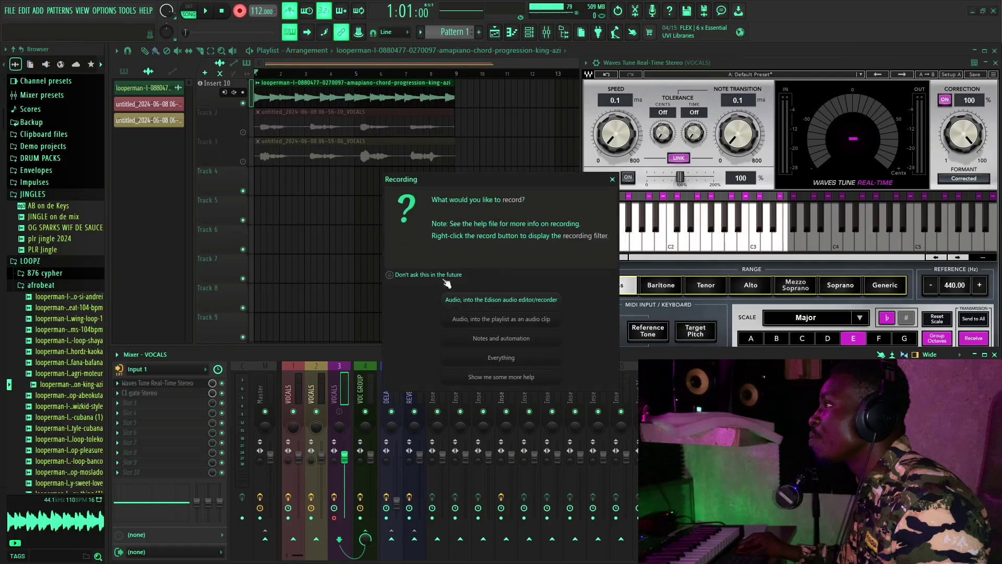
click(494, 320)
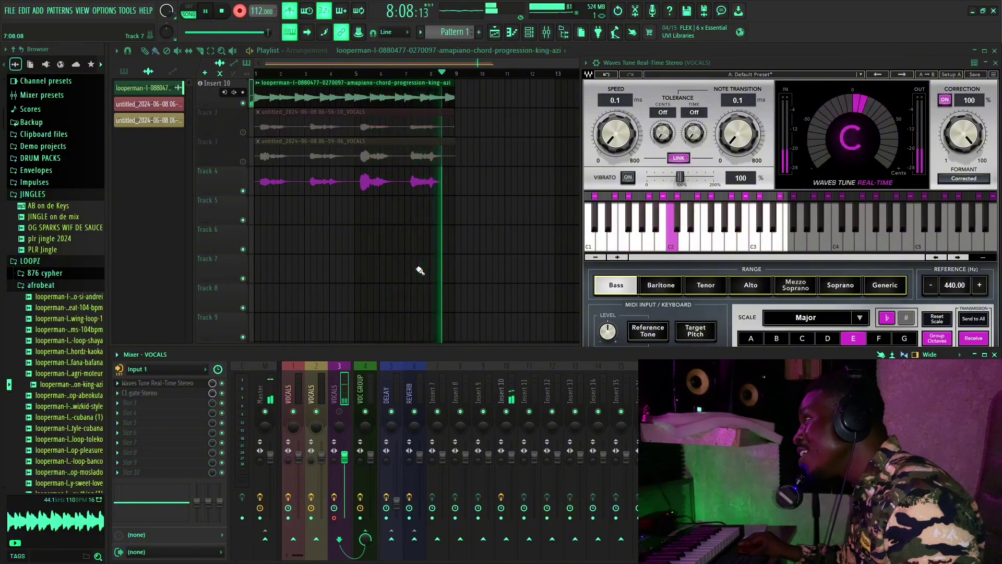
key(space)
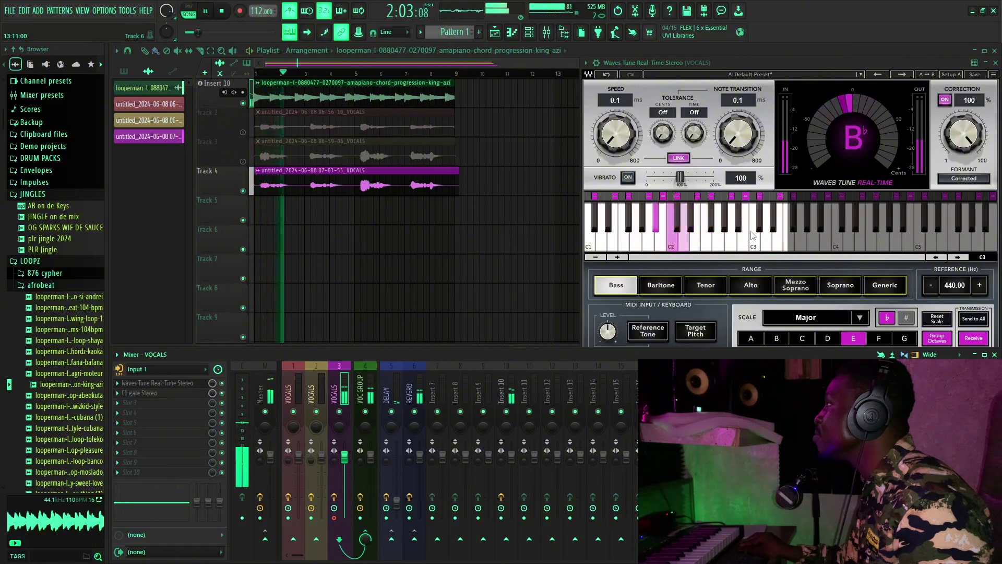
- Set the linked Speed and Note Transition to 8.9 ms in Waves Tune Real-Time, with Correction at 100%
drag(617, 134, 614, 169)
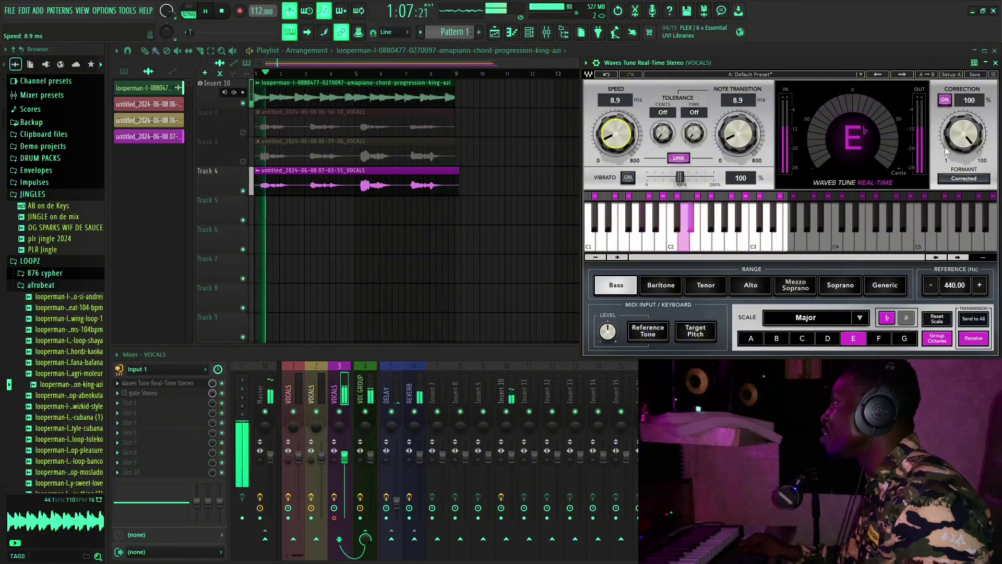
drag(945, 146, 964, 123)
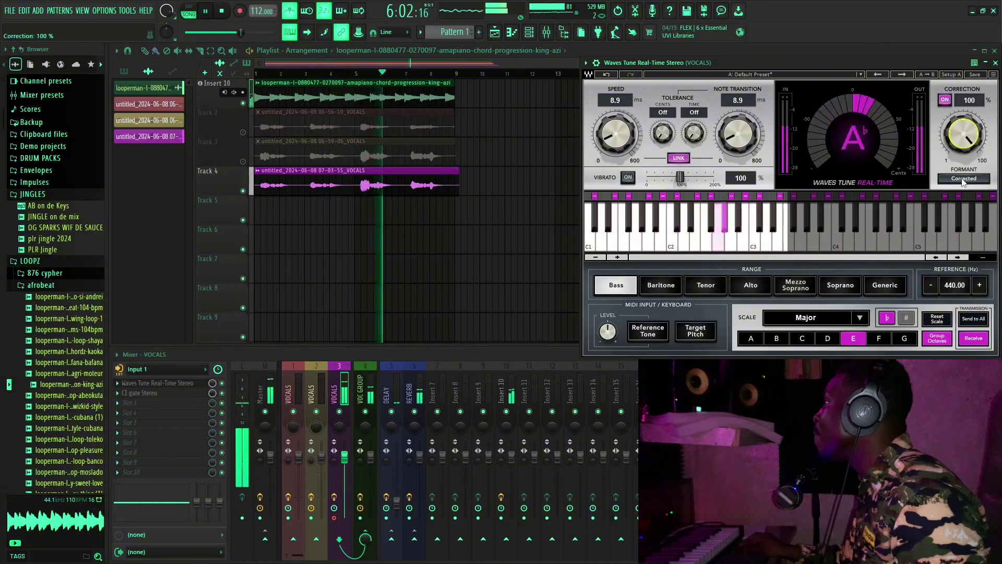
- Try the Formant option at Not Corrected while the take plays, and return it to Corrected
click(964, 179)
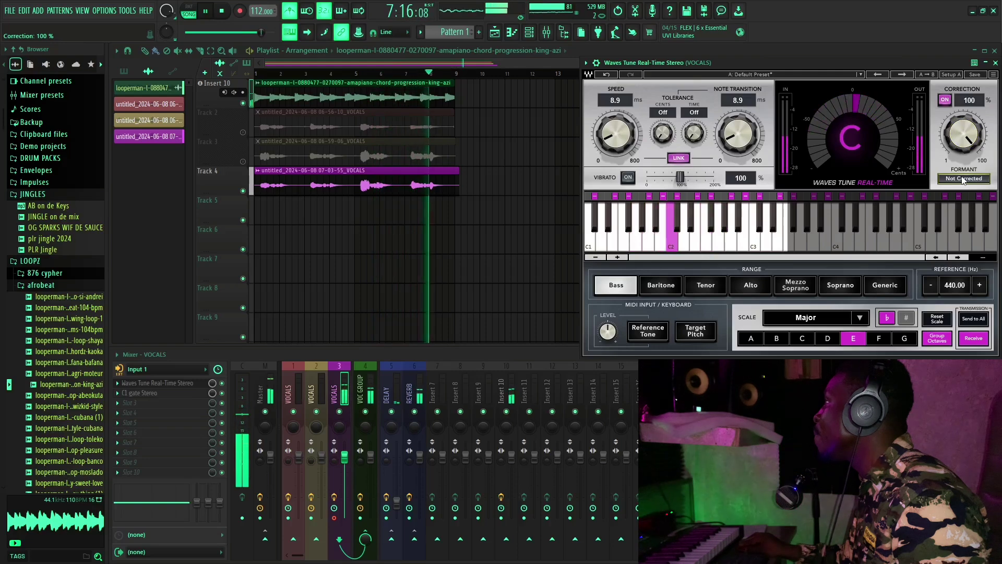
click(964, 178)
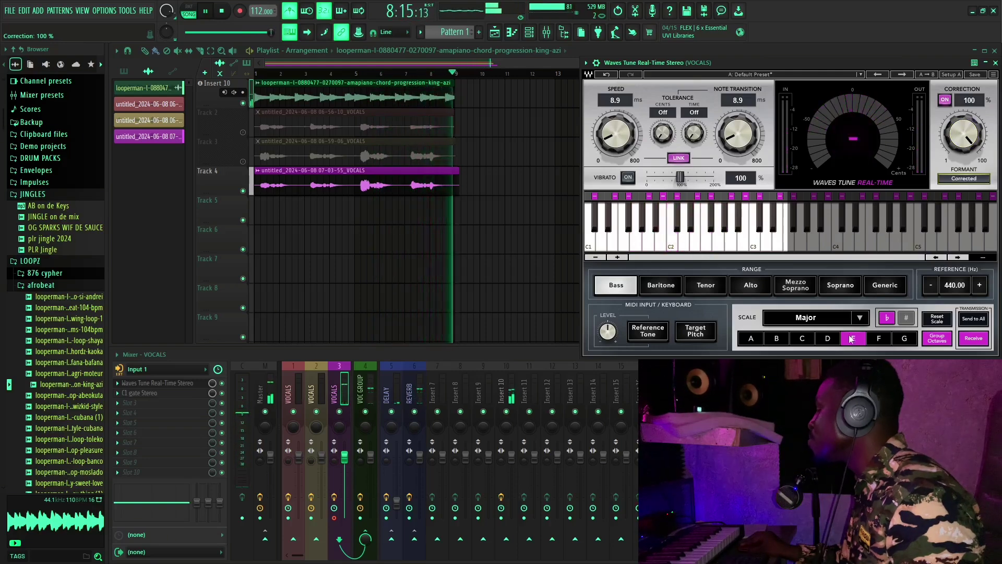
key(space)
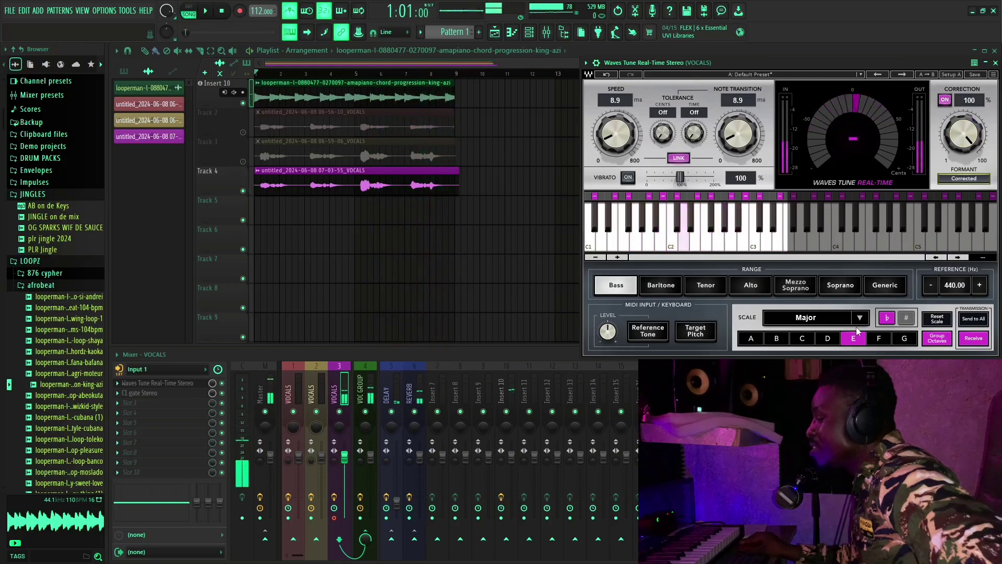
- Set the Waves Tune Real-Time range to Tenor and the third VOCALS track's audio input to none
click(345, 416)
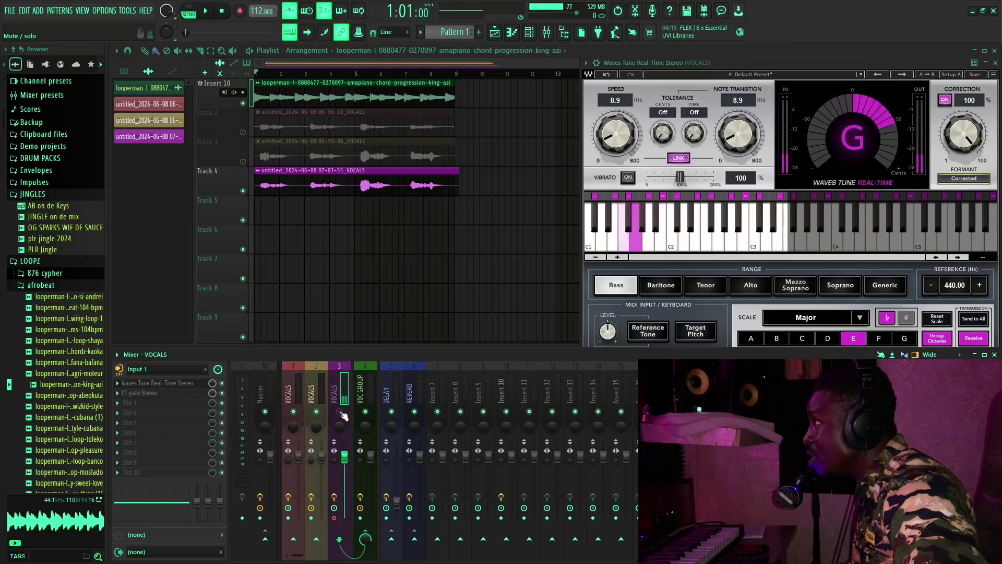
click(340, 412)
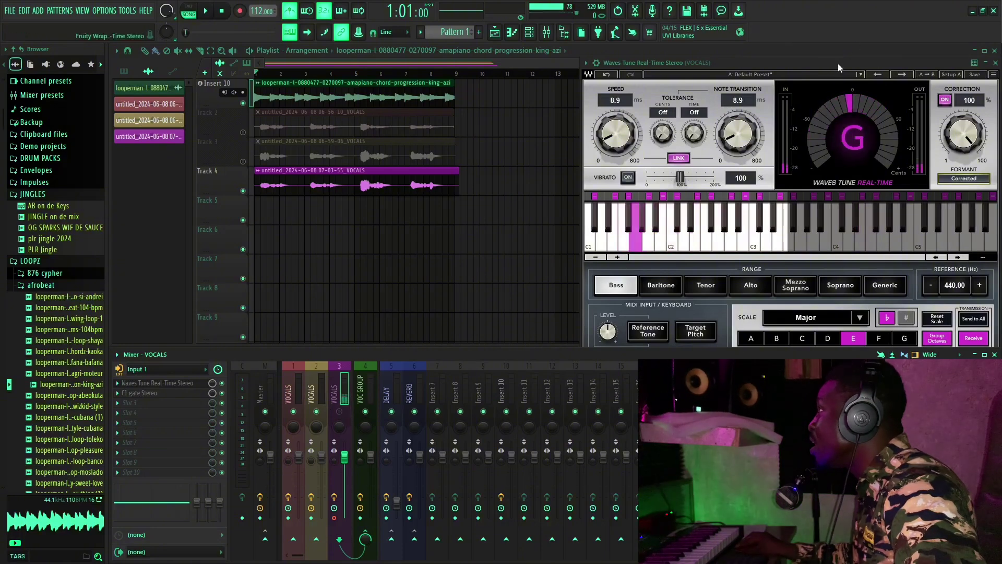
drag(837, 63, 718, 42)
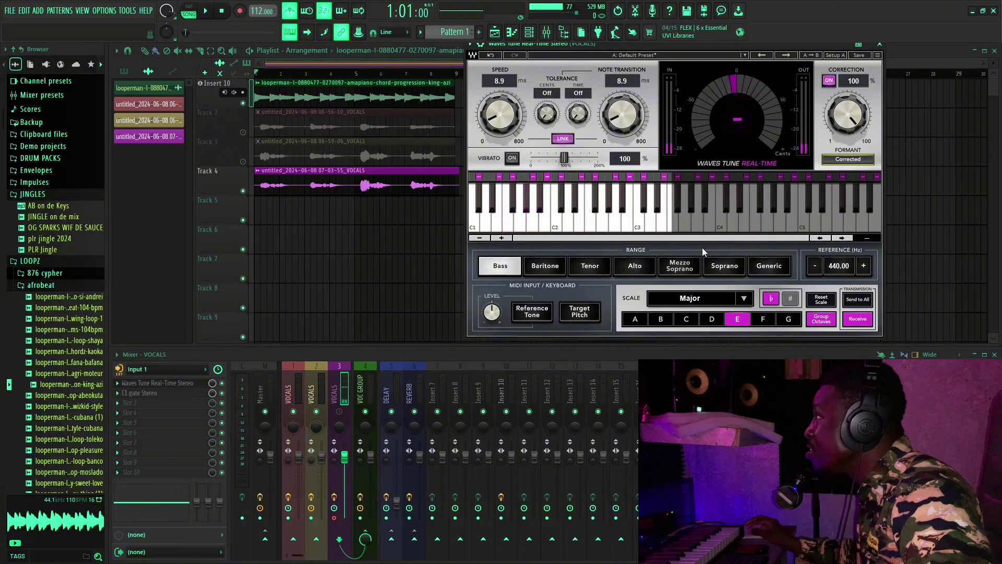
click(595, 266)
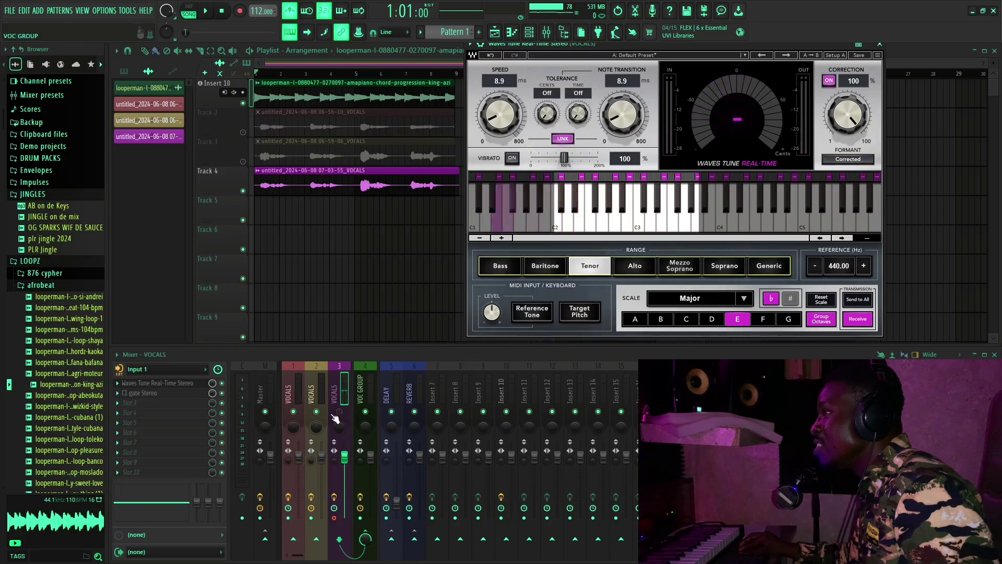
click(174, 369)
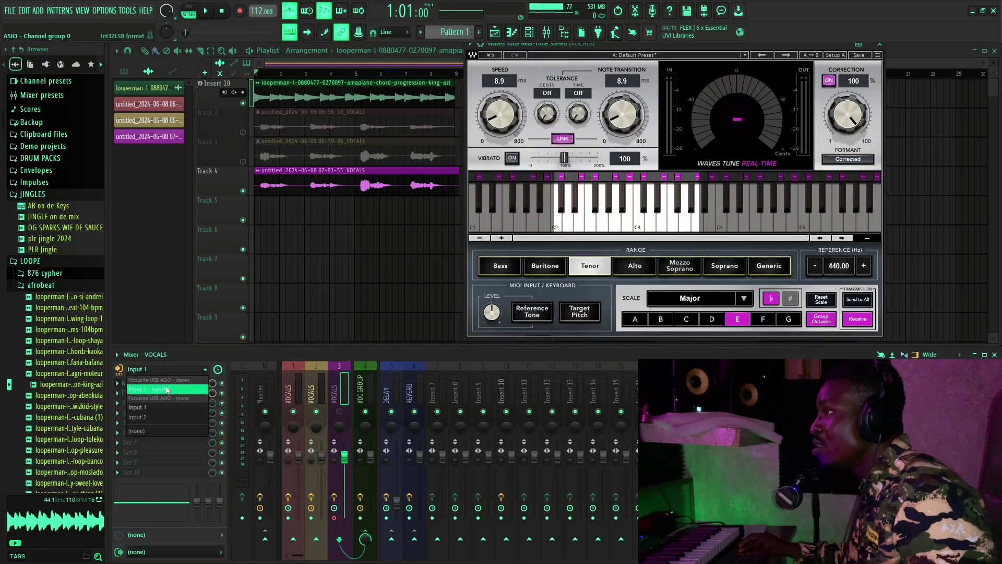
click(151, 432)
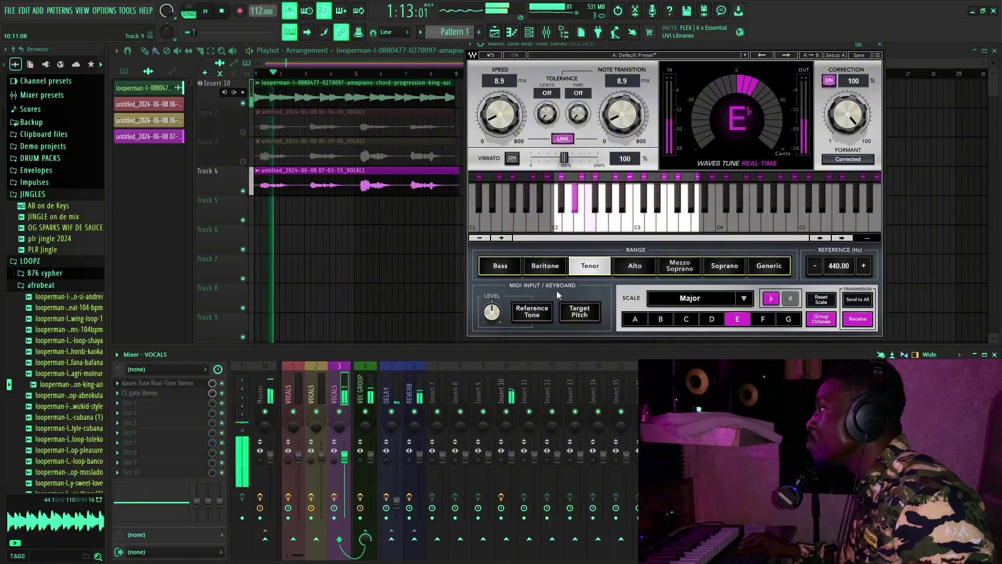
- Compare the Alto and Soprano ranges while the take plays, and return the range to Tenor
click(635, 266)
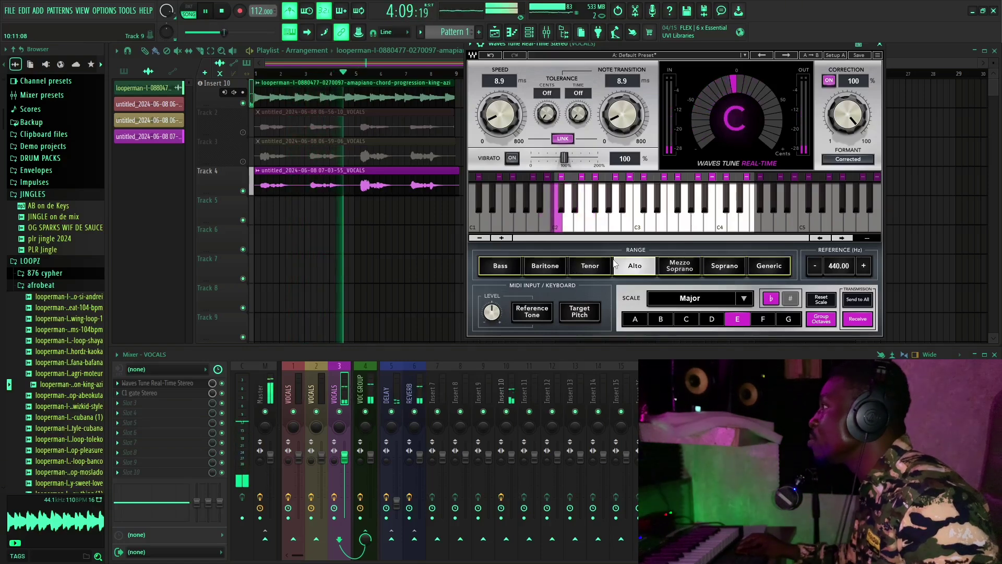
click(725, 267)
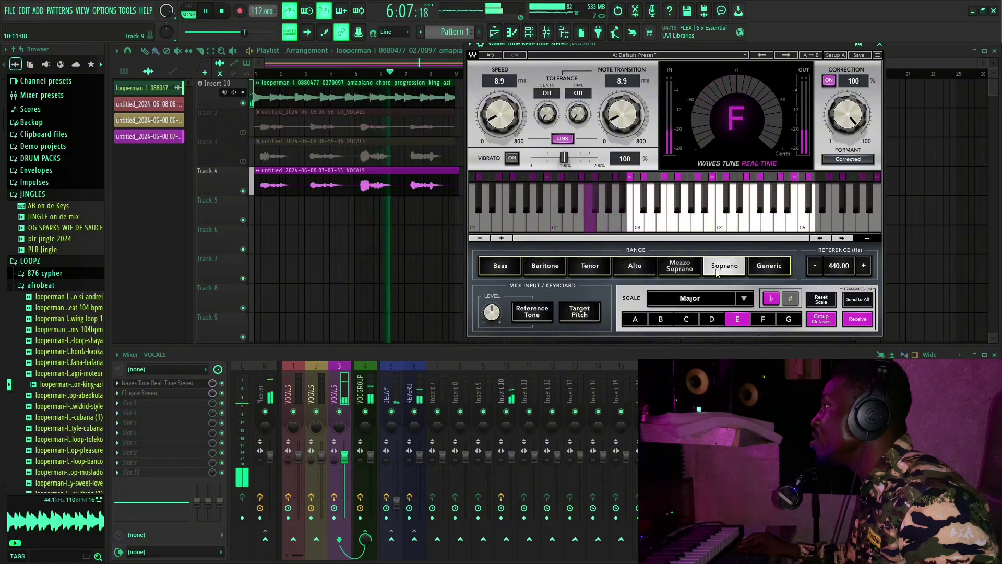
click(637, 274)
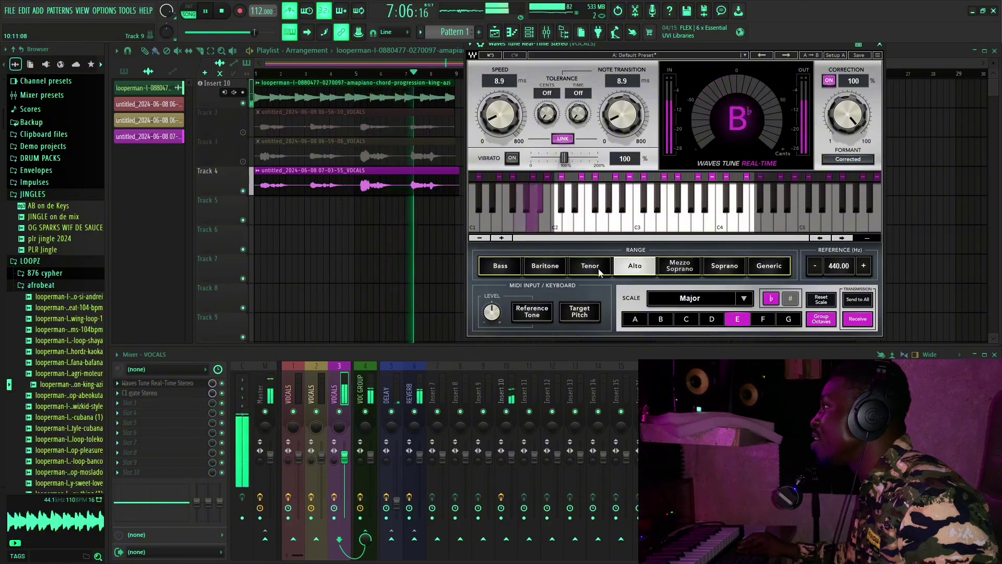
click(598, 270)
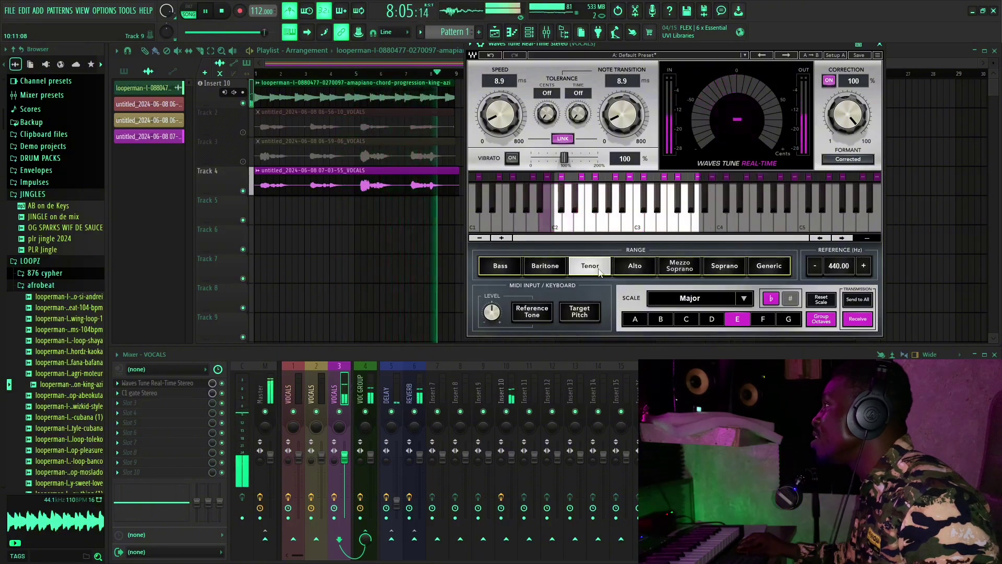
key(space)
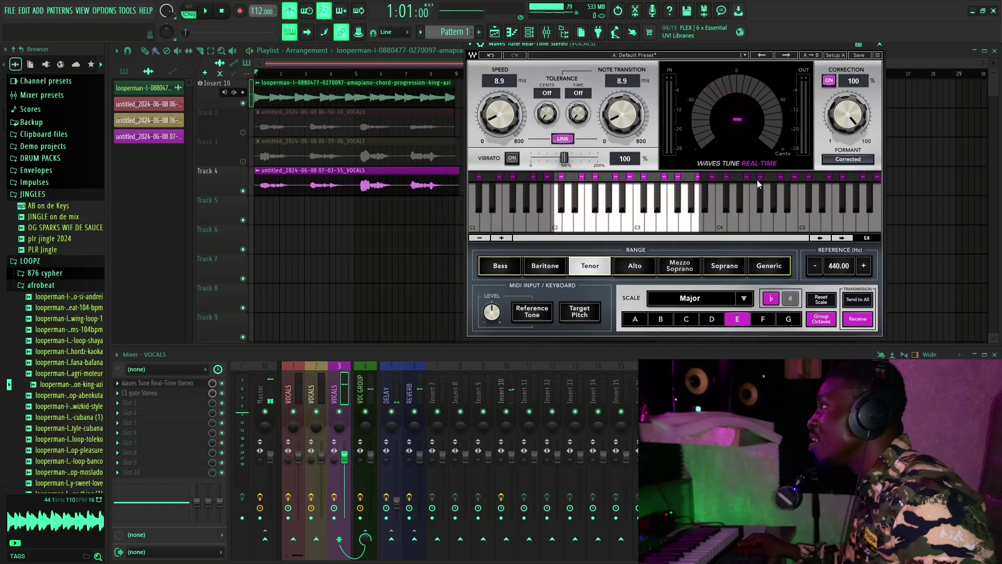
- Open Auto-Tune Pro from the second VOCALS mixer track and place it beside the Waves Tune Real-Time window
drag(719, 45, 830, 50)
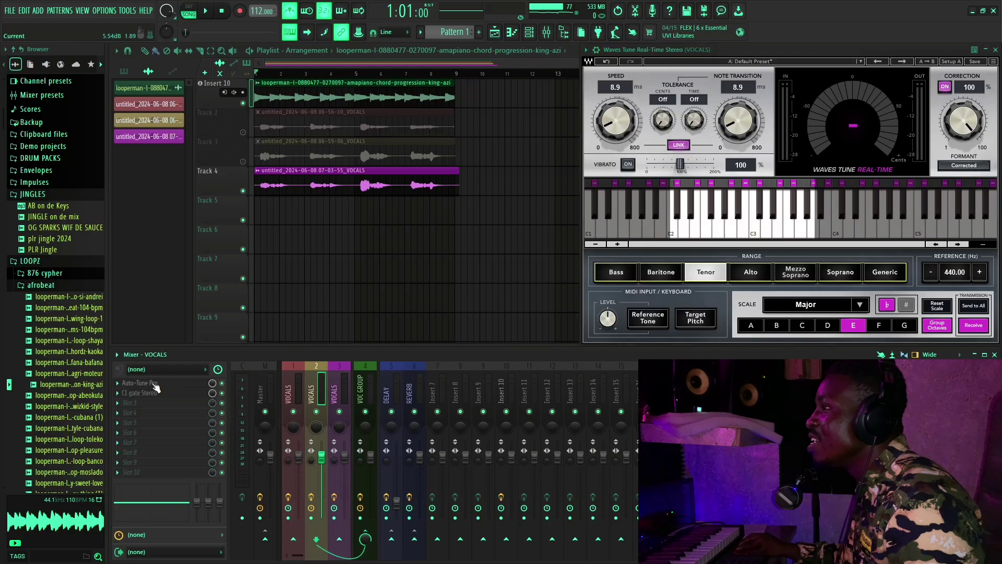
click(140, 384)
drag(680, 118, 263, 29)
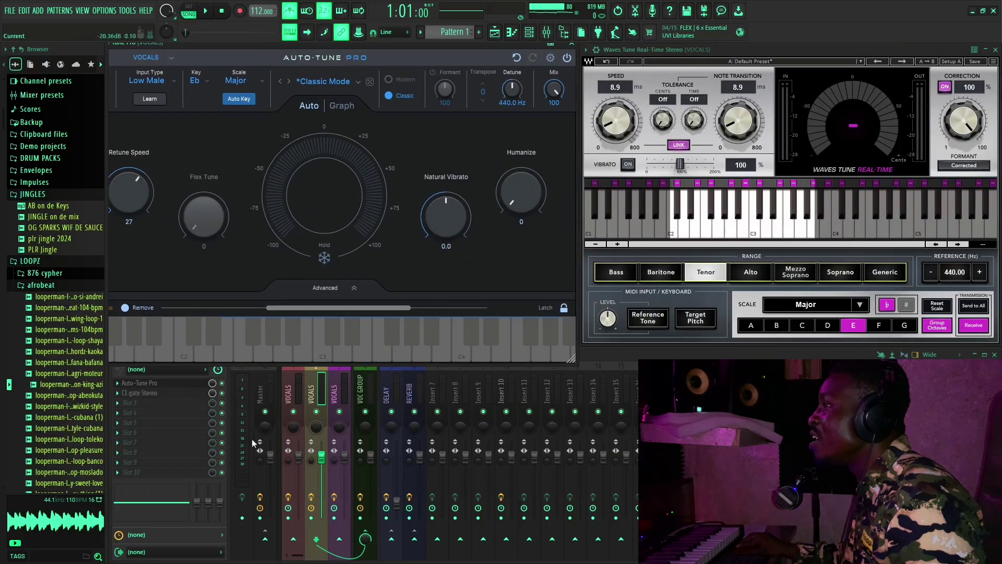
- Open Pitcher from the first VOCALS mixer track and place its window below the other two pitch correction plugins
click(291, 367)
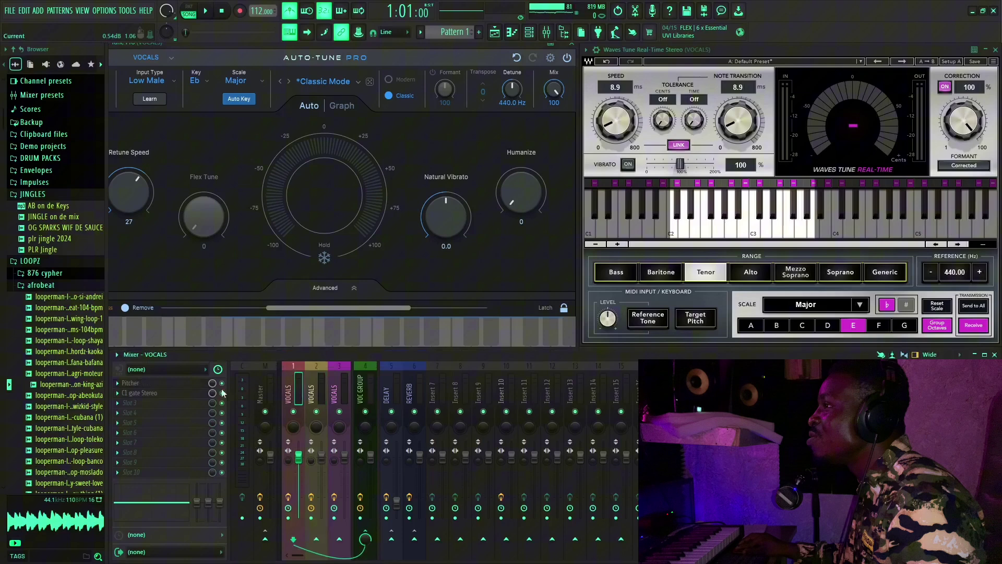
click(186, 385)
mouse_move(520, 351)
mouse_down()
mouse_move(508, 346)
mouse_move(509, 357)
mouse_move(525, 354)
mouse_up()
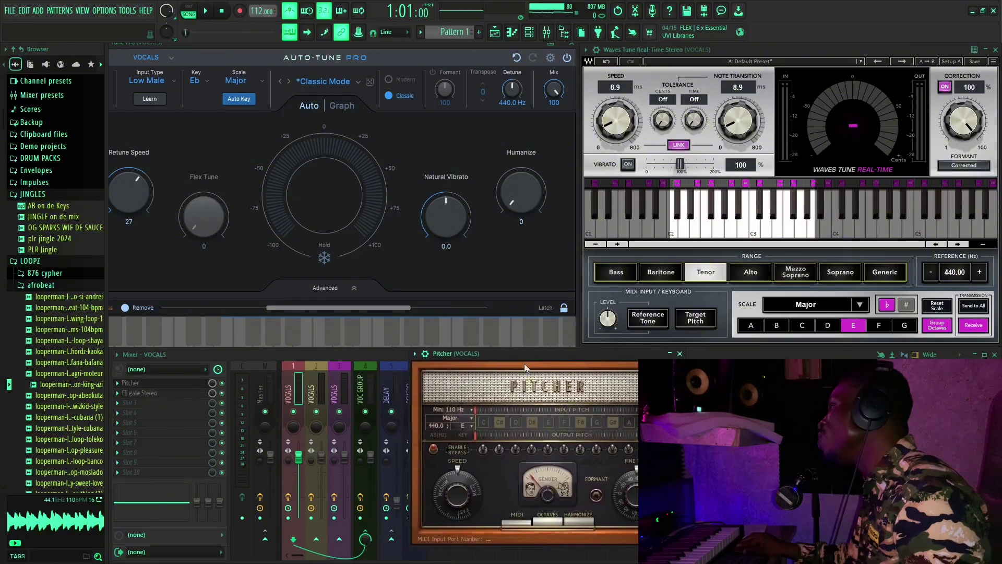